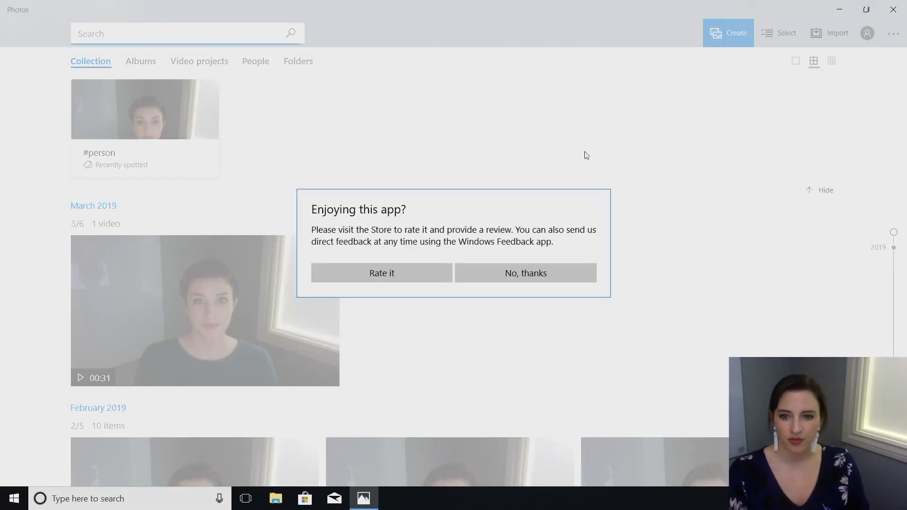
Decline the app rating request and create a video project named "Lunar New Year".
left_click(546, 275)
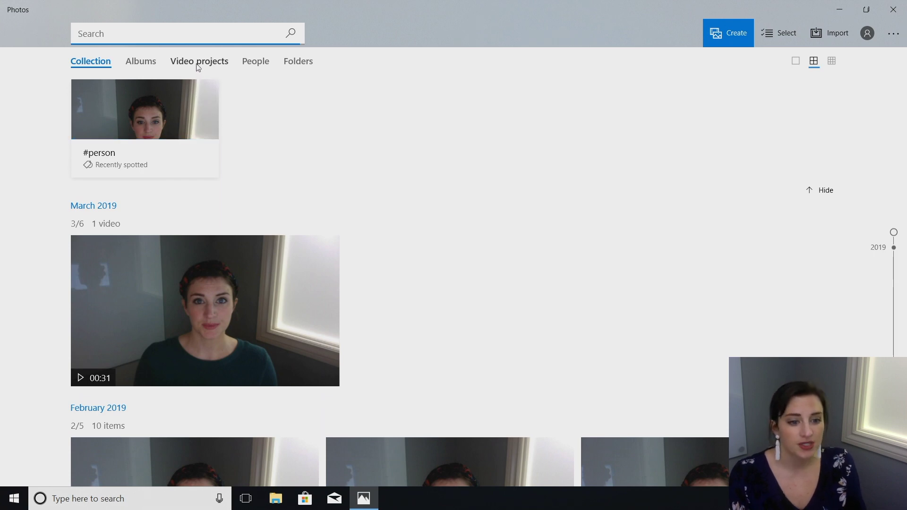
scroll(502, 354, "down", 3)
scroll(502, 353, "up", 3)
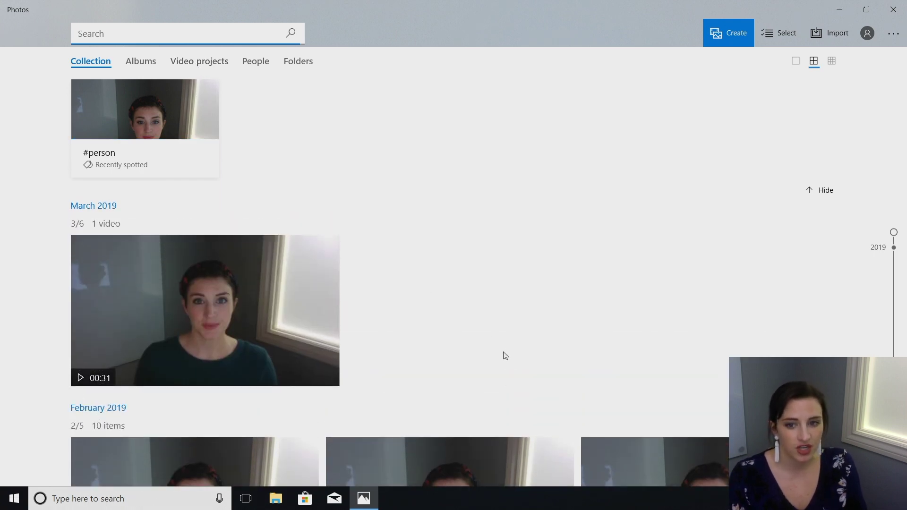
left_click(193, 66)
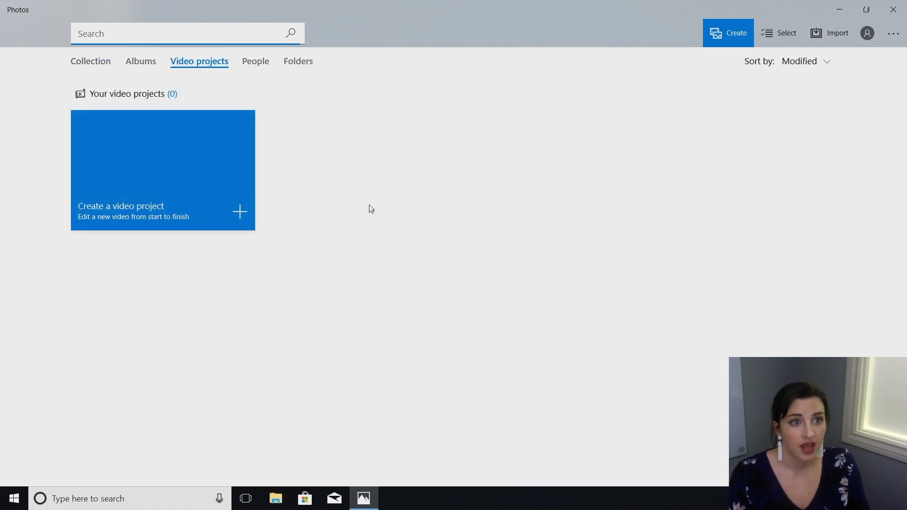
left_click(238, 215)
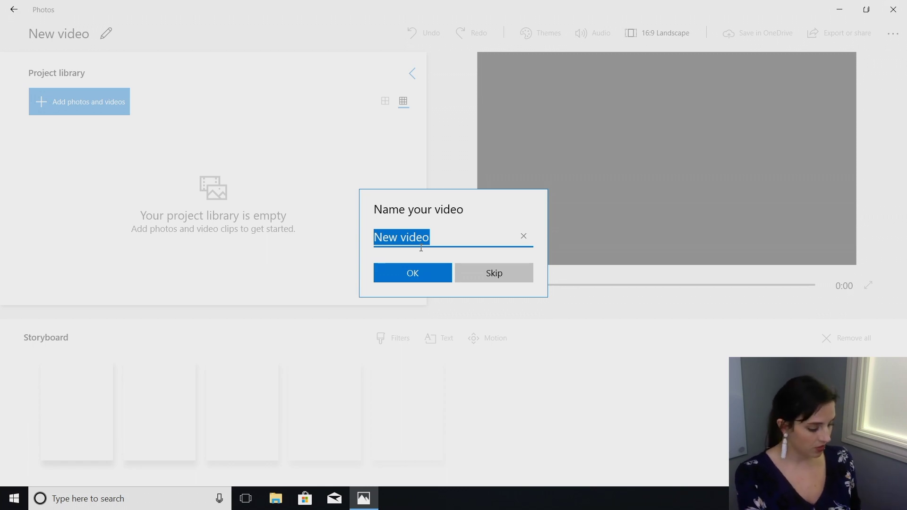
type("Lu")
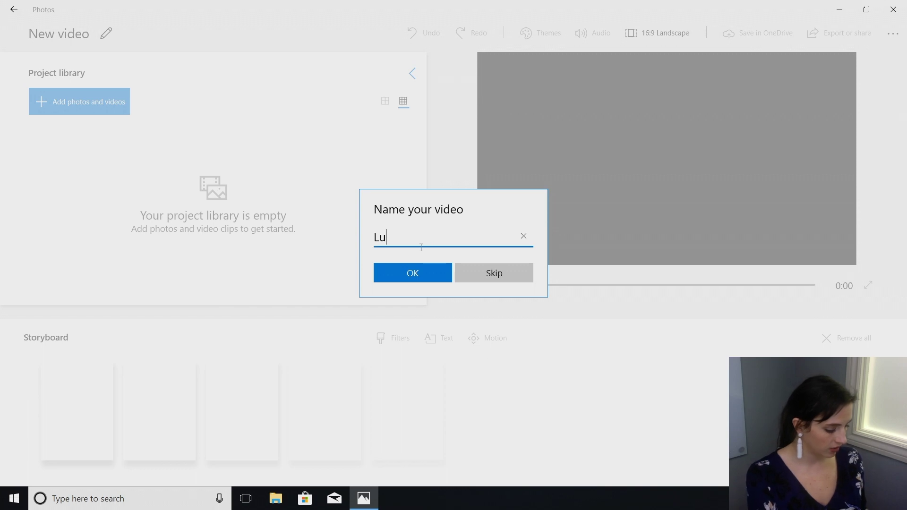
type("nar New Year")
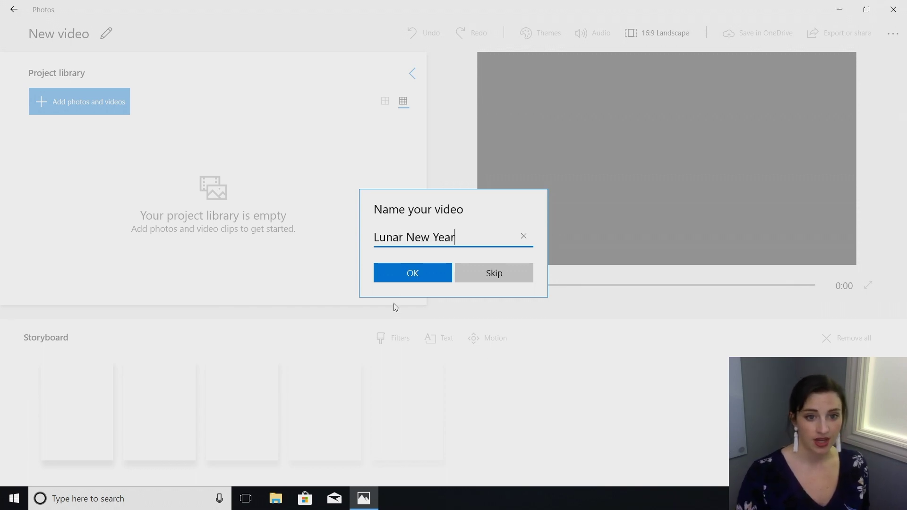
left_click(401, 275)
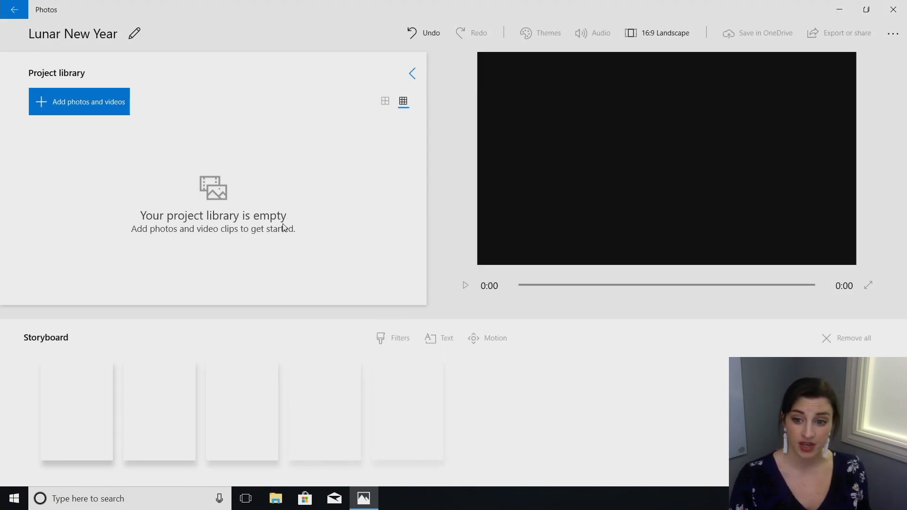
Add the videos Part 1, Part 2 and Part 3 from the Desktop folder "iMovie Presentation" on this PC to the project library.
left_click(40, 103)
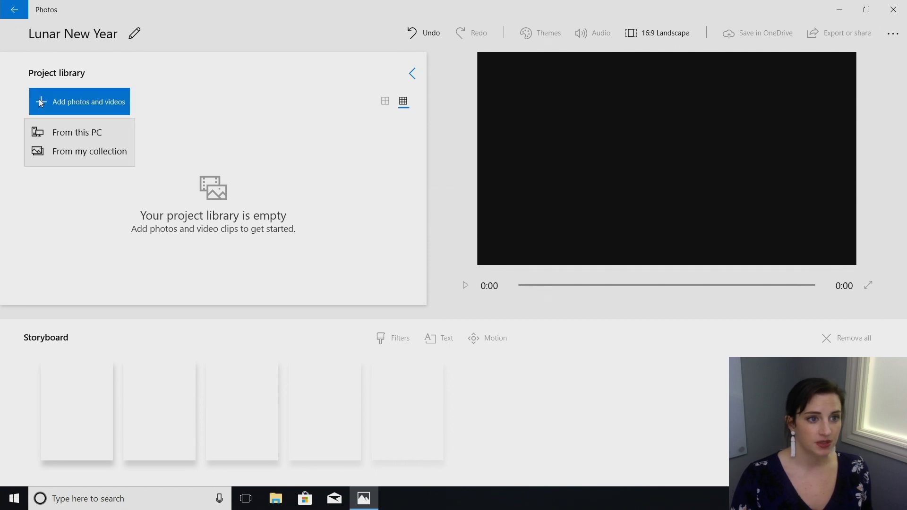
left_click(43, 134)
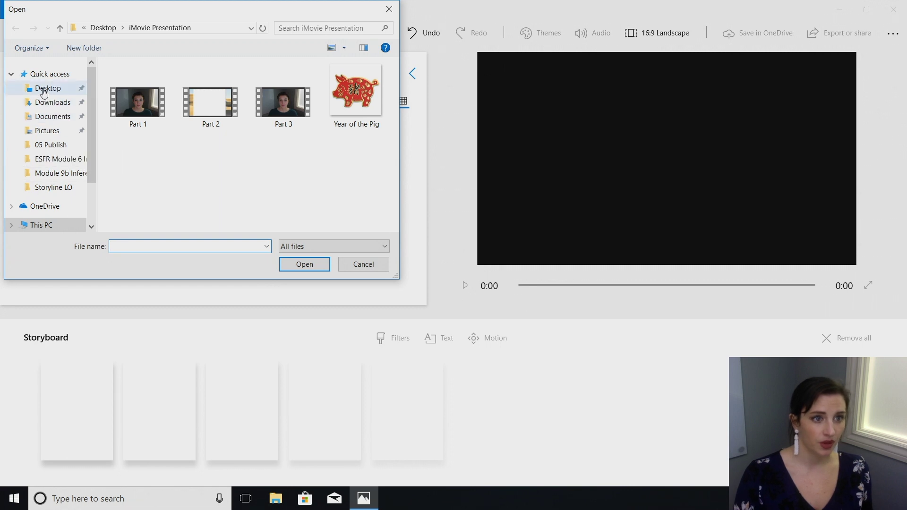
left_click(46, 88)
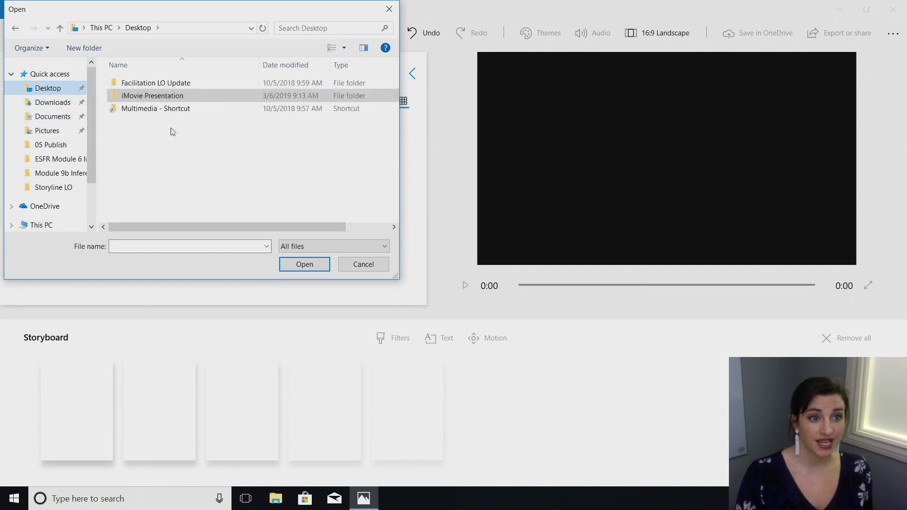
double_click(128, 96)
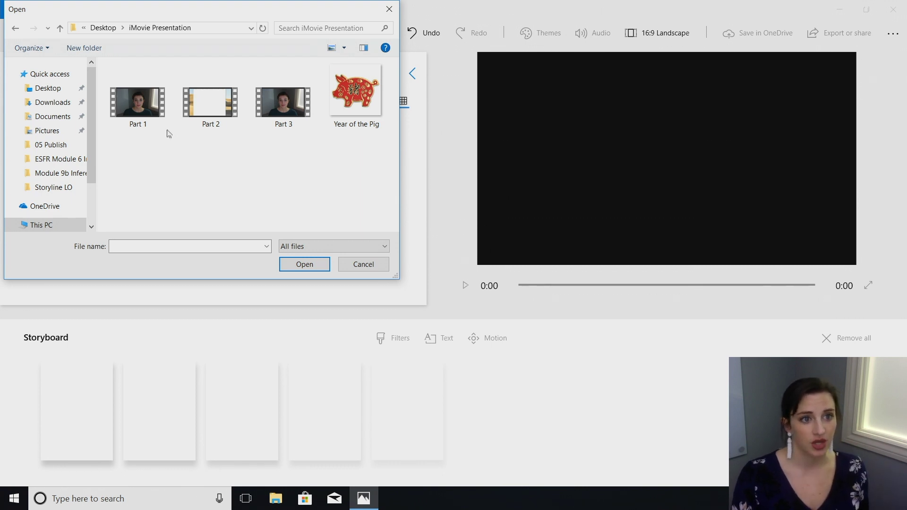
left_click(114, 94)
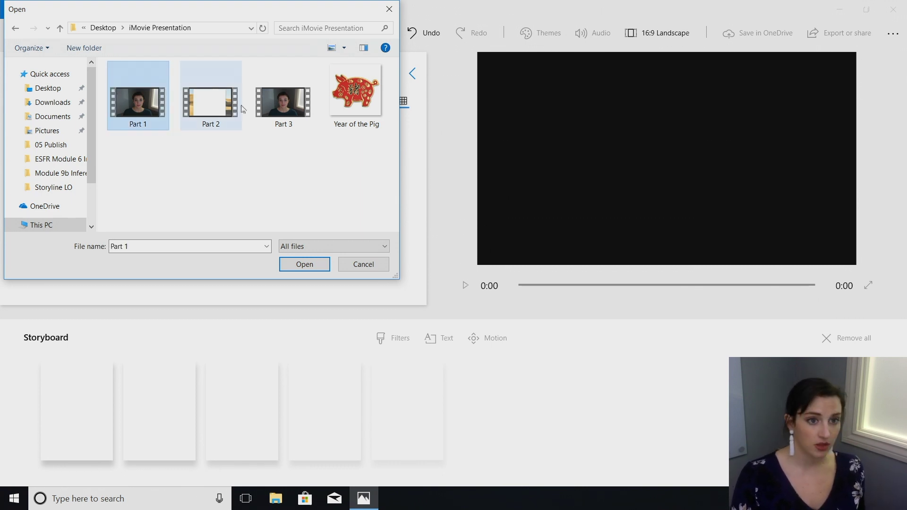
left_click(283, 101, "shift")
left_click(303, 265)
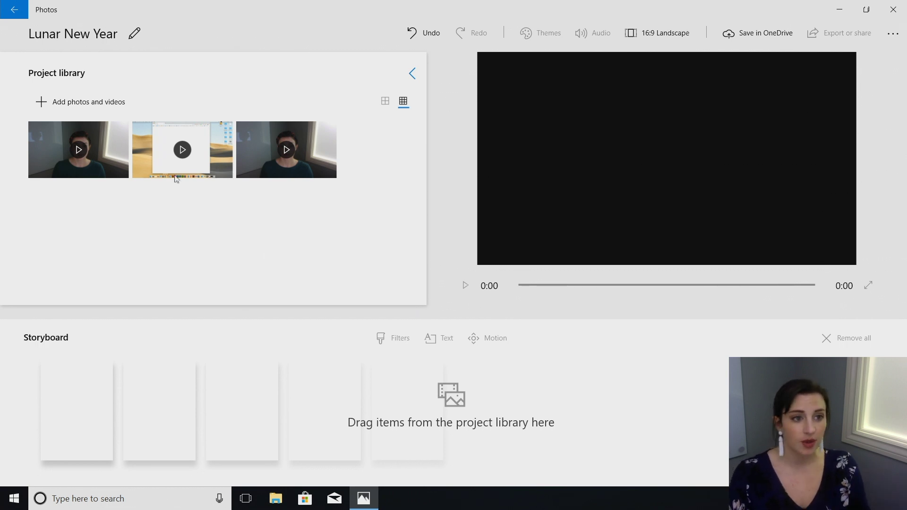
Place the three library clips on the storyboard in the order Part 1, Part 2, Part 3.
left_click(100, 152)
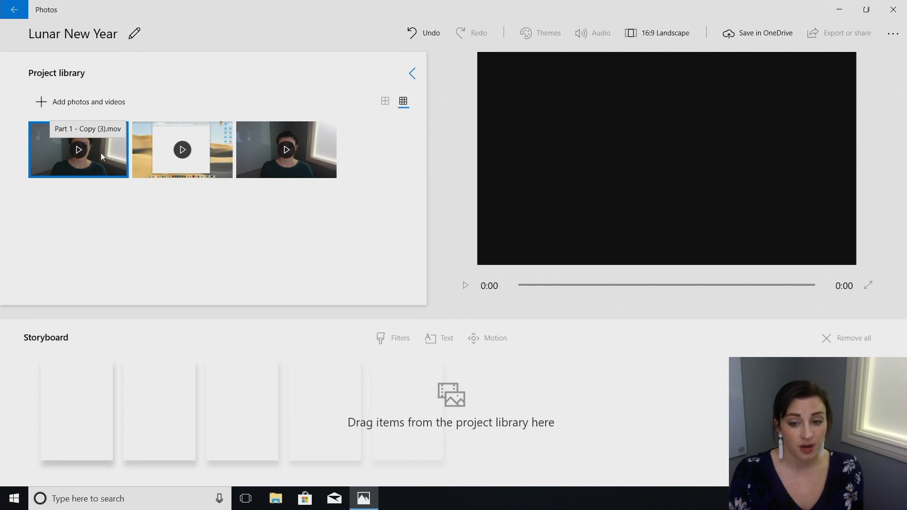
left_click_drag(100, 152, 89, 429)
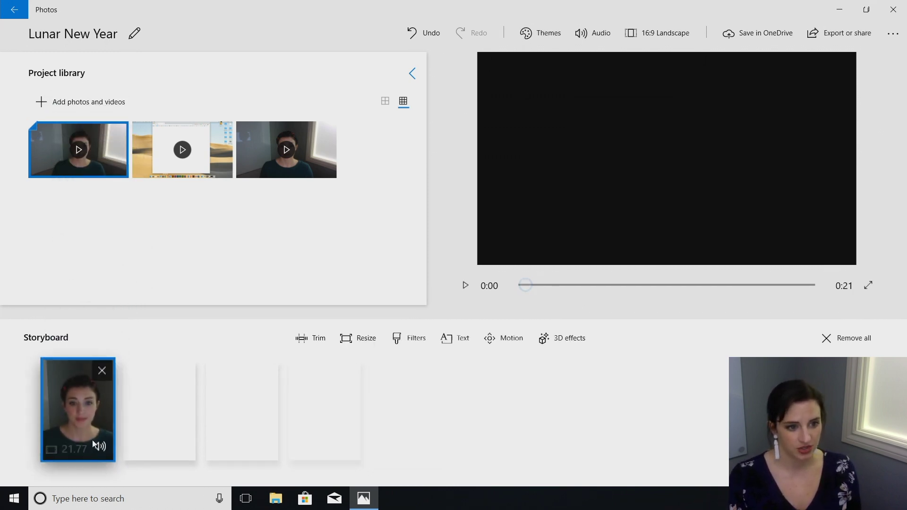
left_click_drag(209, 141, 170, 416)
left_click_drag(316, 143, 255, 425)
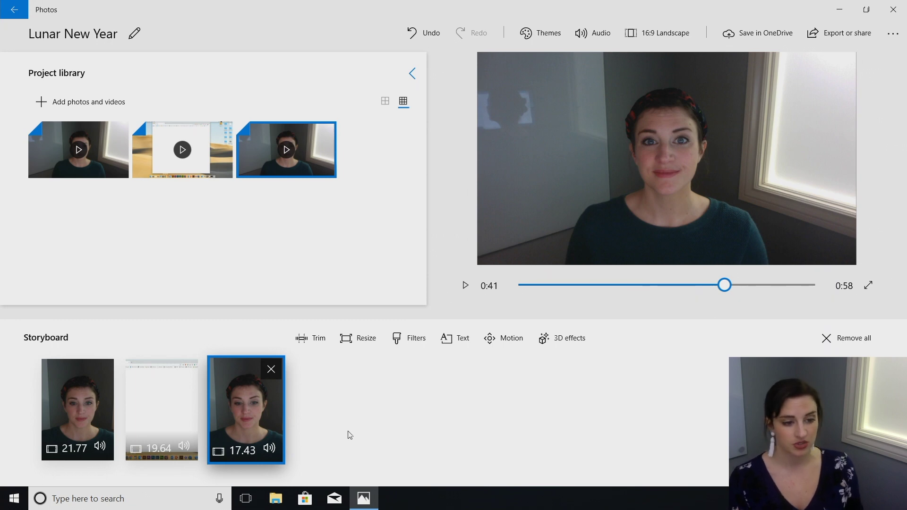
Trim the first storyboard clip to run from about 0:06 to 0:17, a clip length of about 10.56 seconds.
left_click(75, 429)
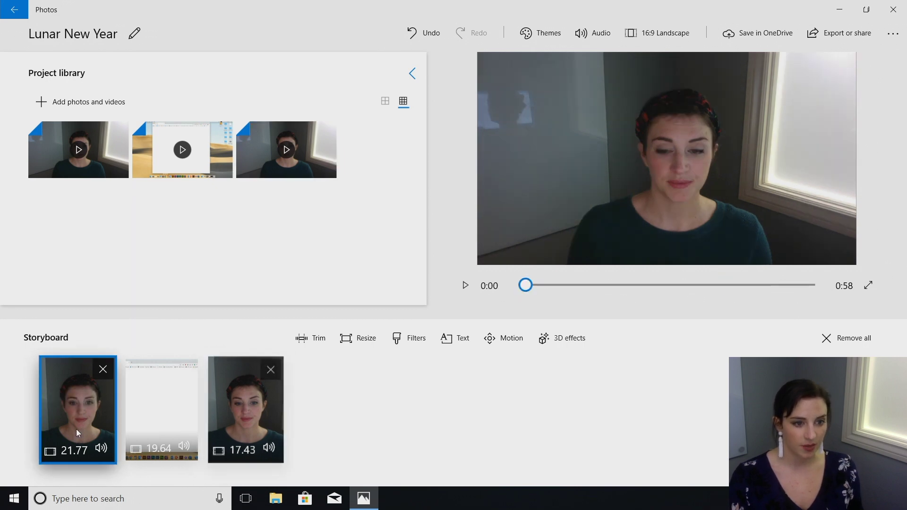
left_click(296, 347)
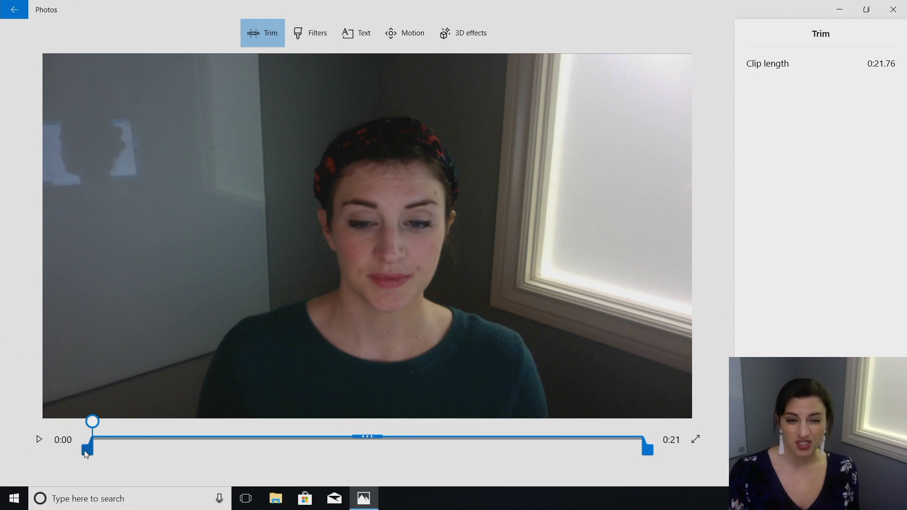
left_click_drag(87, 453, 252, 459)
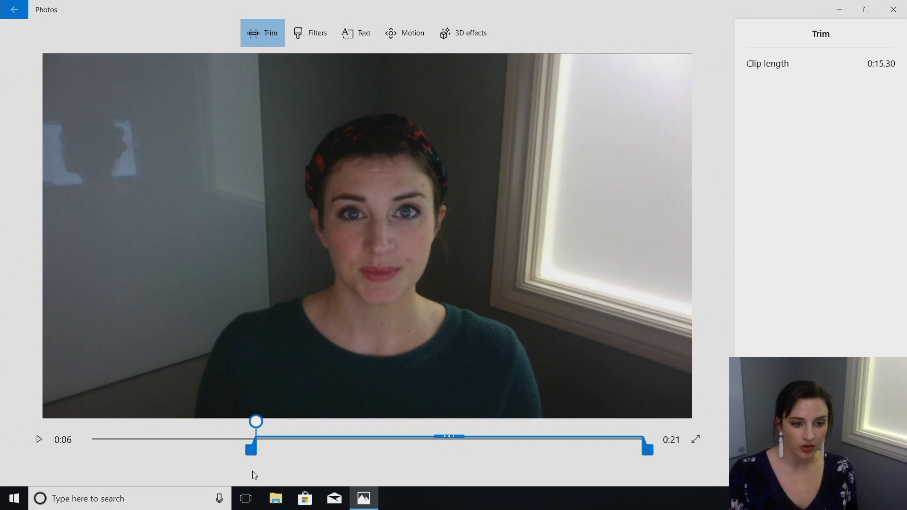
left_click_drag(650, 455, 647, 454)
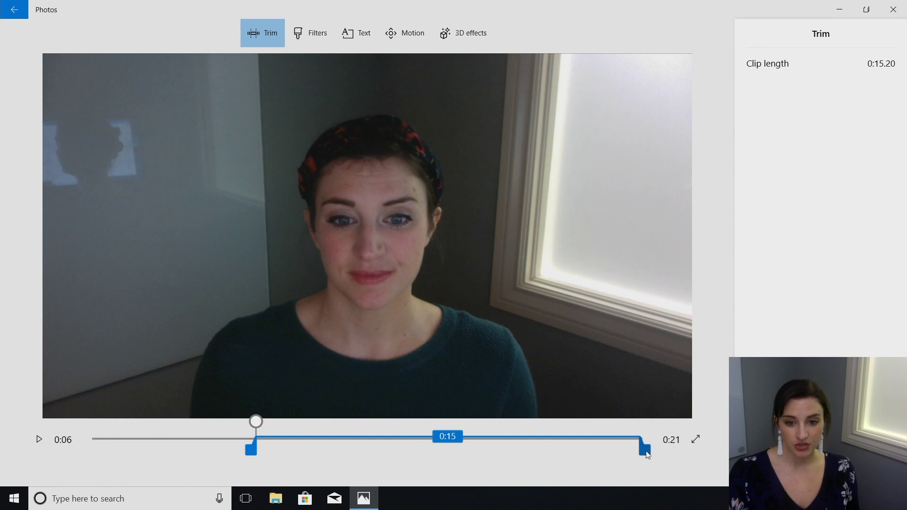
left_click_drag(647, 454, 551, 450)
mouse_move(527, 462)
left_mouse_down()
mouse_move(427, 469)
mouse_move(527, 455)
left_mouse_up()
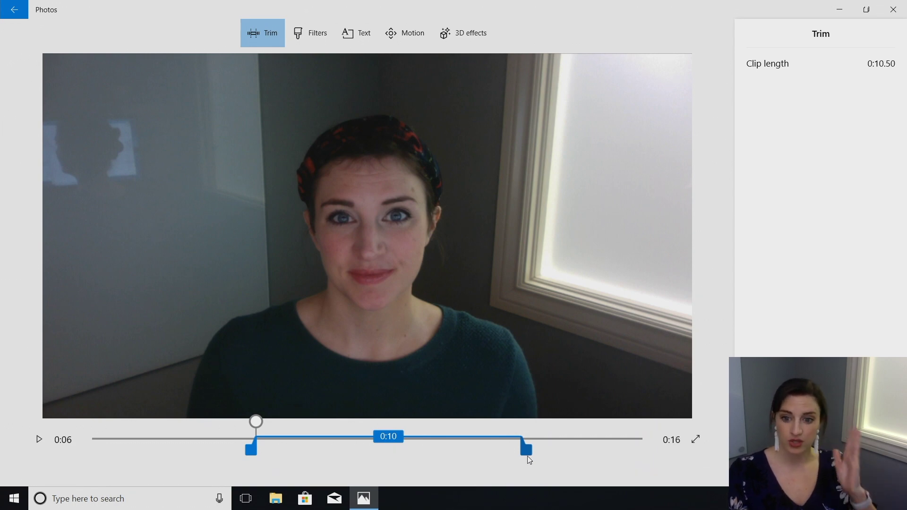
left_click_drag(527, 455, 529, 456)
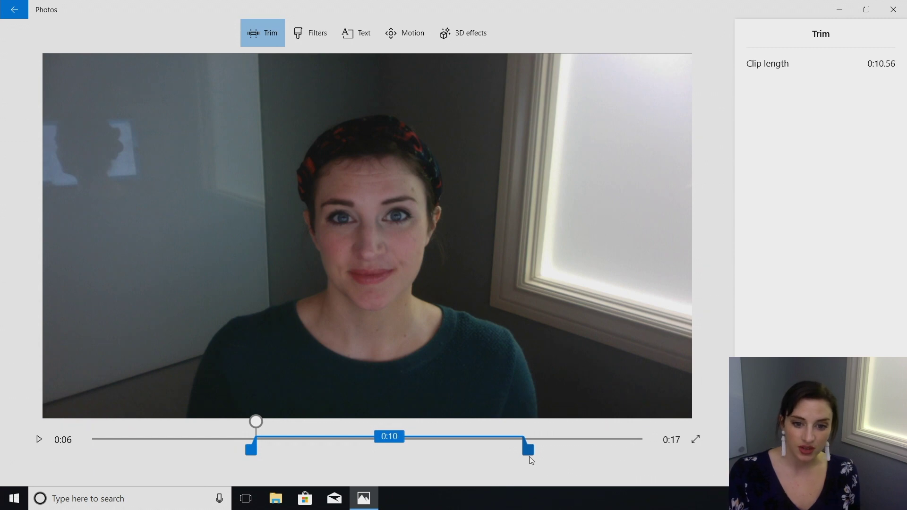
left_click(528, 456)
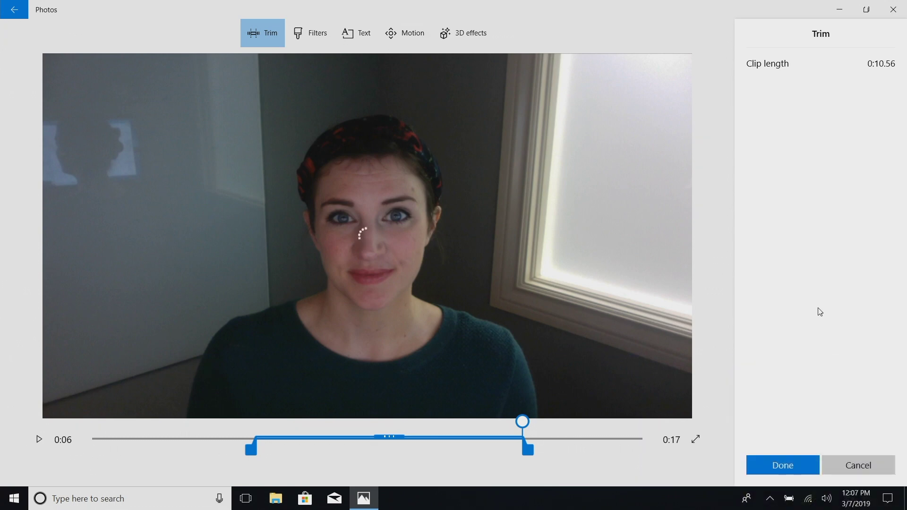
left_click(775, 467)
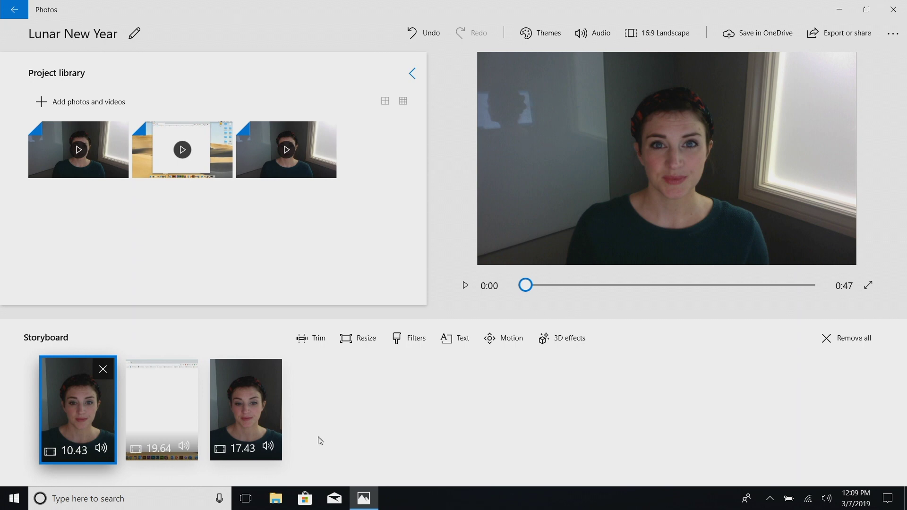
Trim the second storyboard clip to run from about 0:04 to 0:13, 8.5 seconds long, and preview it before applying.
left_click(163, 428)
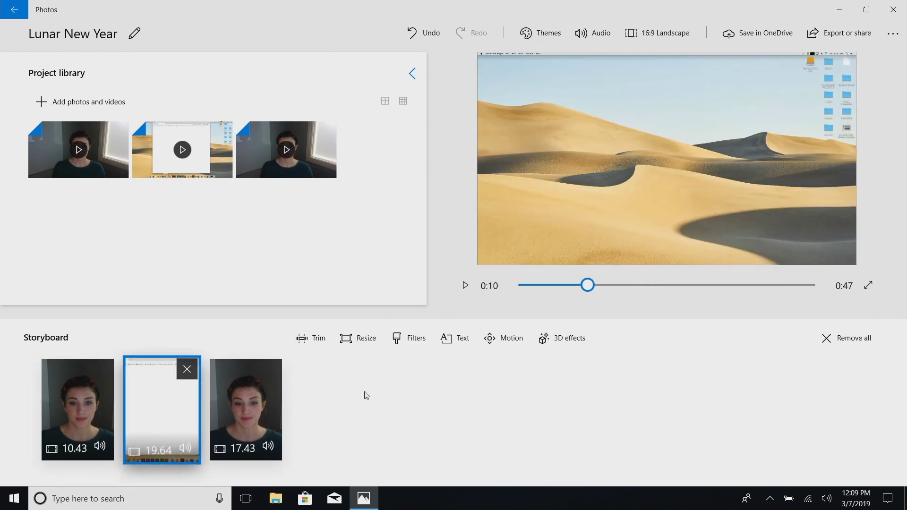
left_click(306, 338)
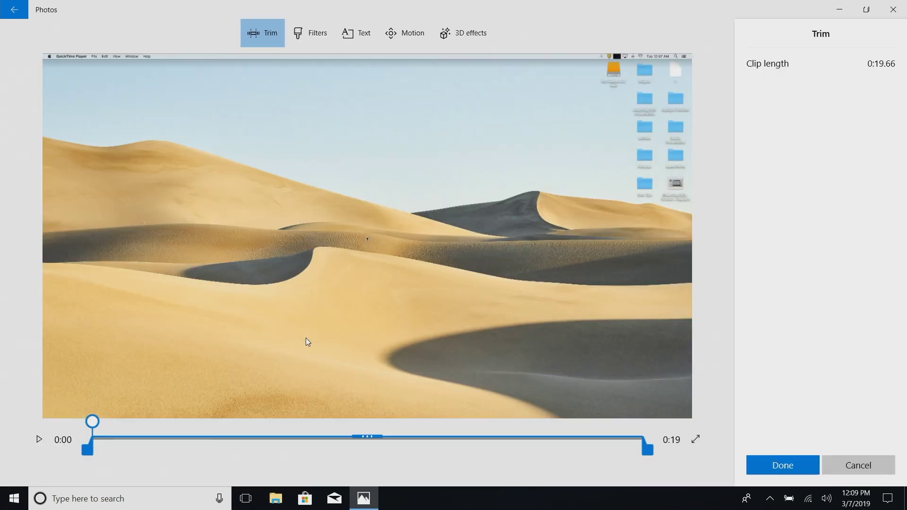
mouse_move(85, 452)
left_mouse_down()
mouse_move(255, 460)
mouse_move(460, 495)
mouse_move(381, 494)
mouse_move(385, 461)
mouse_move(356, 432)
mouse_move(335, 432)
mouse_move(334, 463)
mouse_move(217, 454)
left_mouse_up()
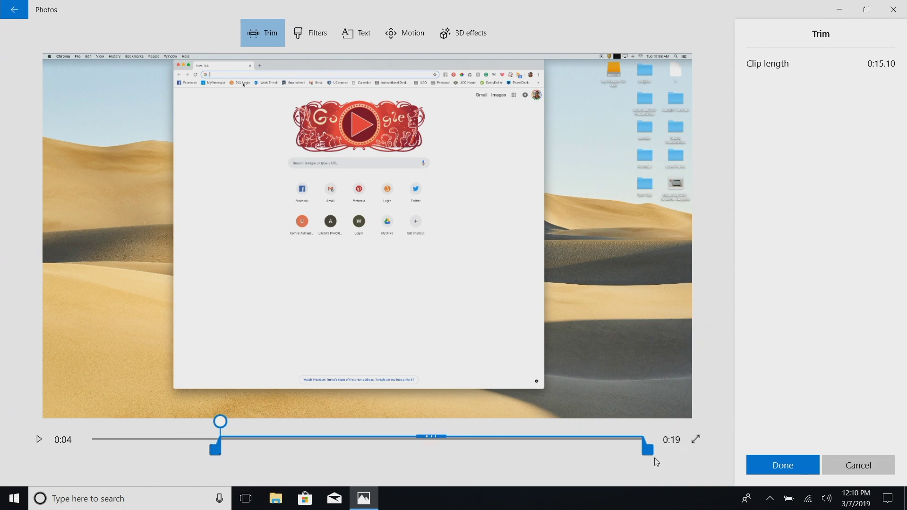
left_click_drag(645, 456, 465, 459)
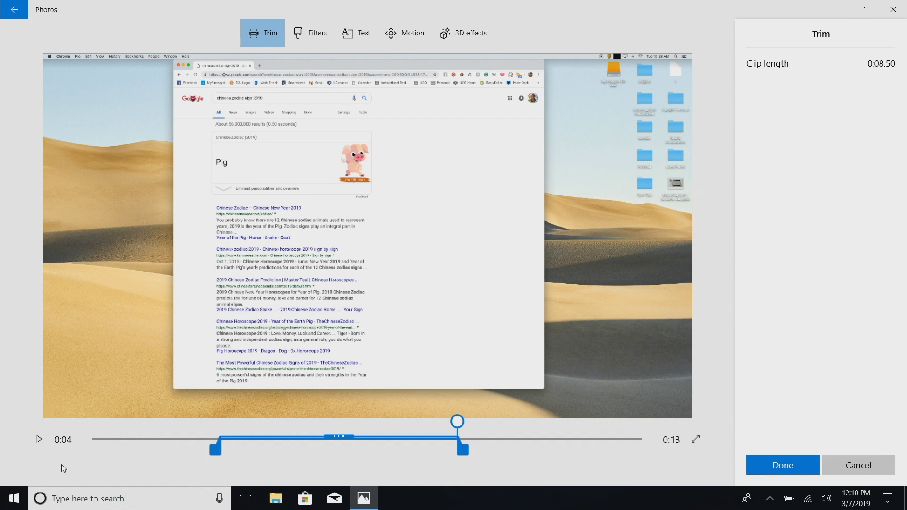
left_click_drag(456, 421, 220, 408)
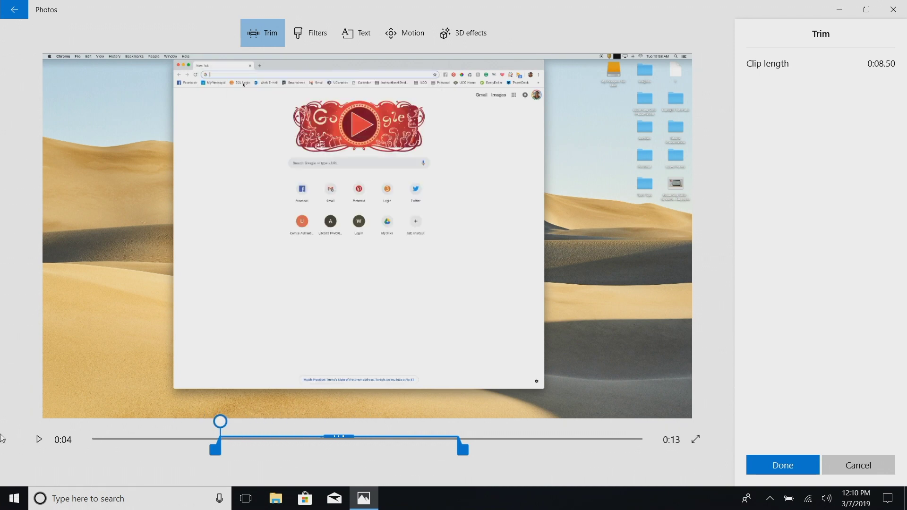
left_click(36, 440)
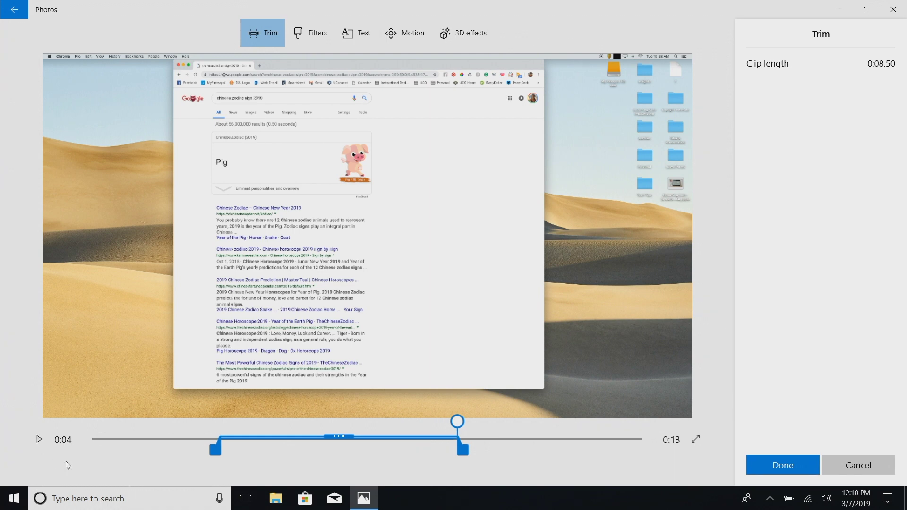
left_click(783, 466)
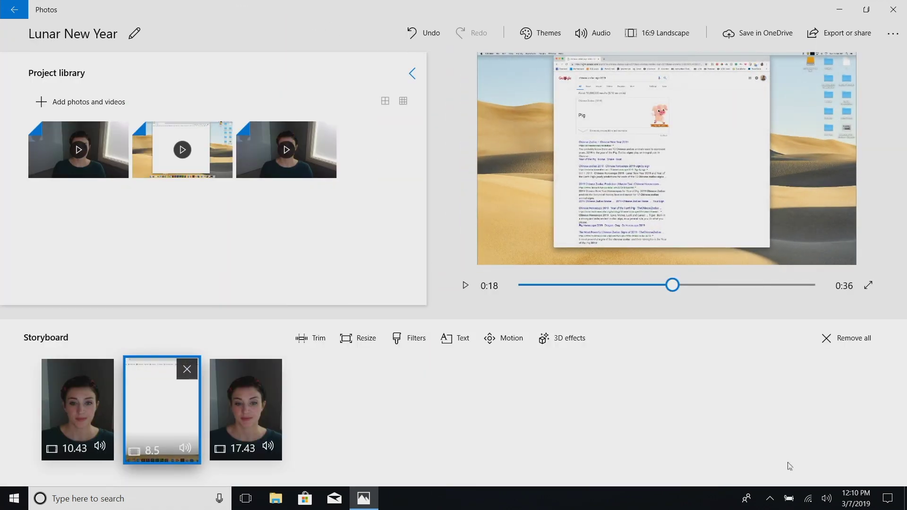
Trim the third storyboard clip to run from about 0:05 to 0:12, 7.6 seconds long, and preview it before applying.
left_click(233, 402)
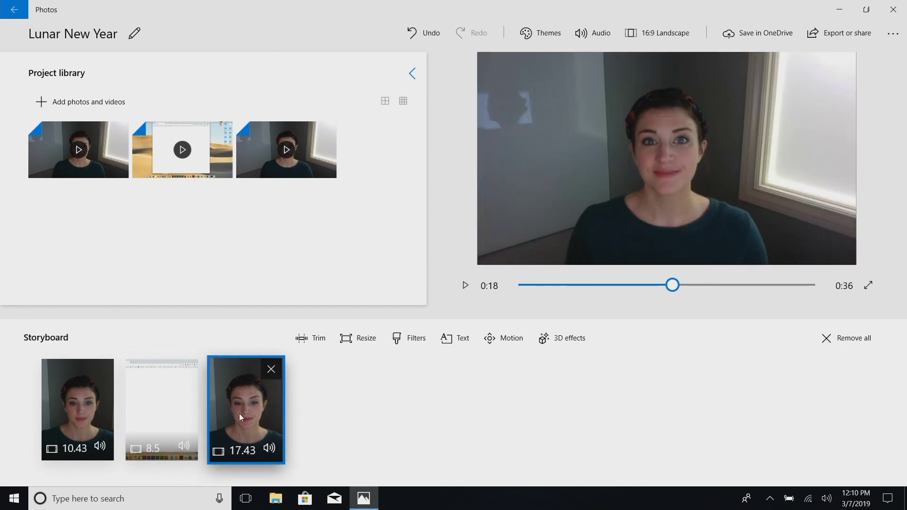
left_click(312, 338)
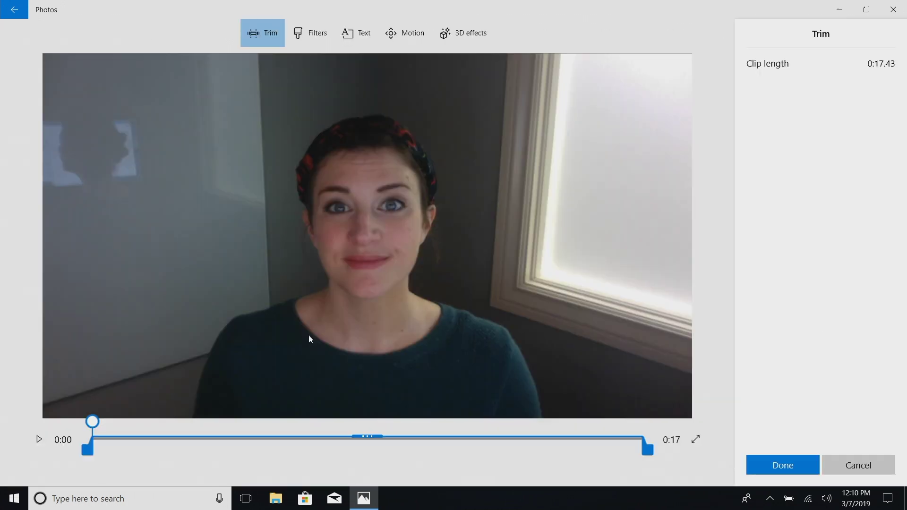
left_click_drag(88, 452, 254, 465)
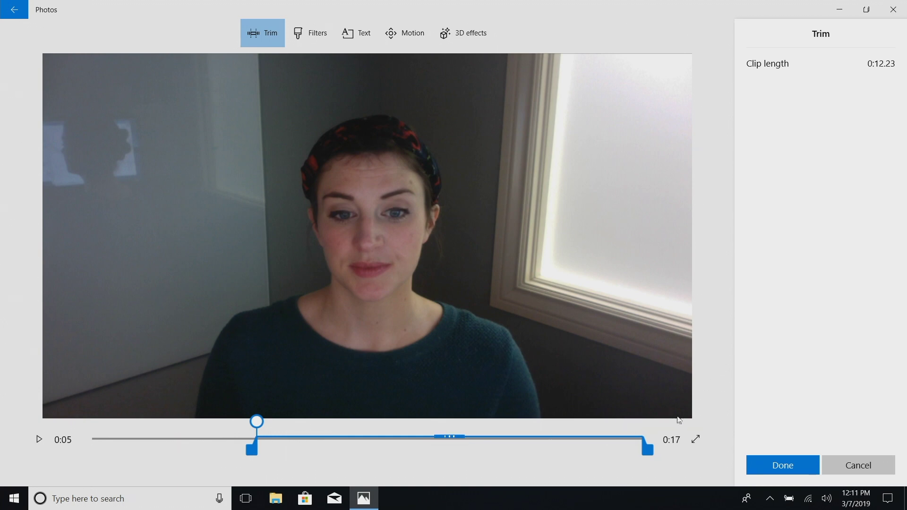
left_click_drag(647, 453, 501, 451)
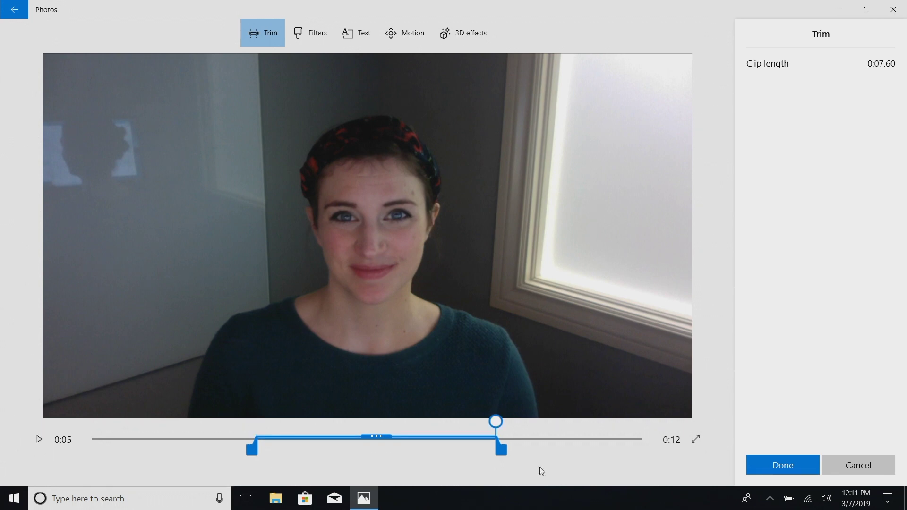
left_click_drag(498, 427, 257, 439)
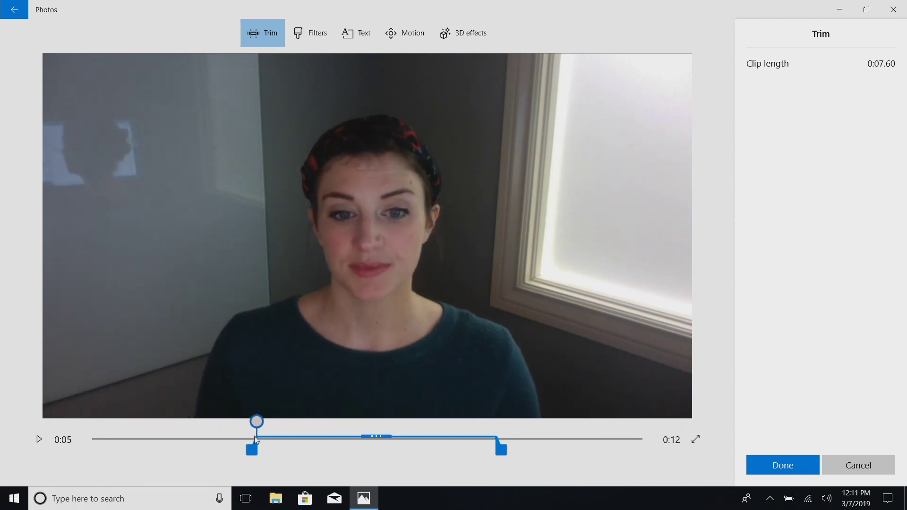
left_click(40, 441)
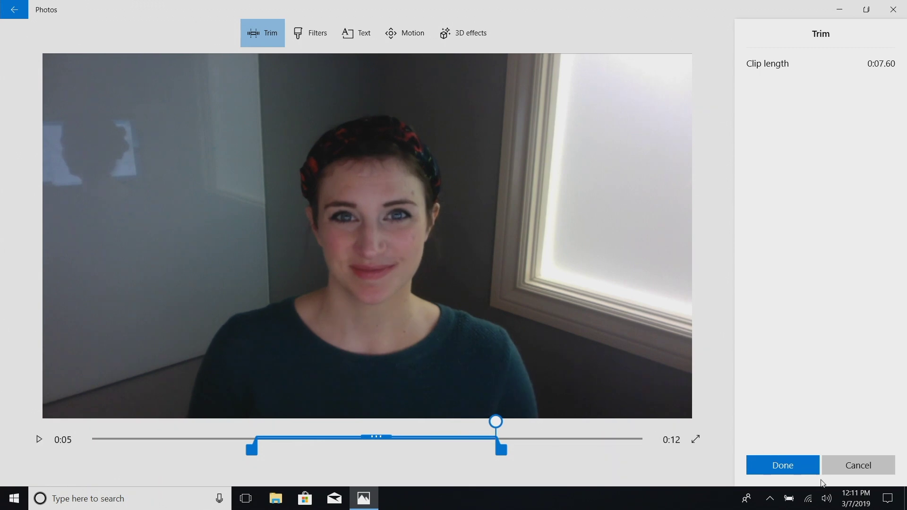
left_click(797, 465)
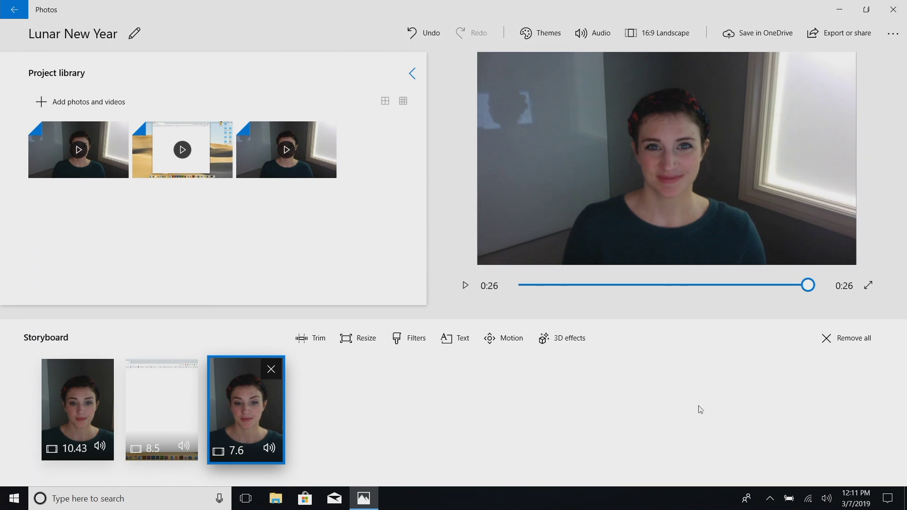
Set the resize option of the second storyboard clip to Remove black bars.
left_click(173, 414)
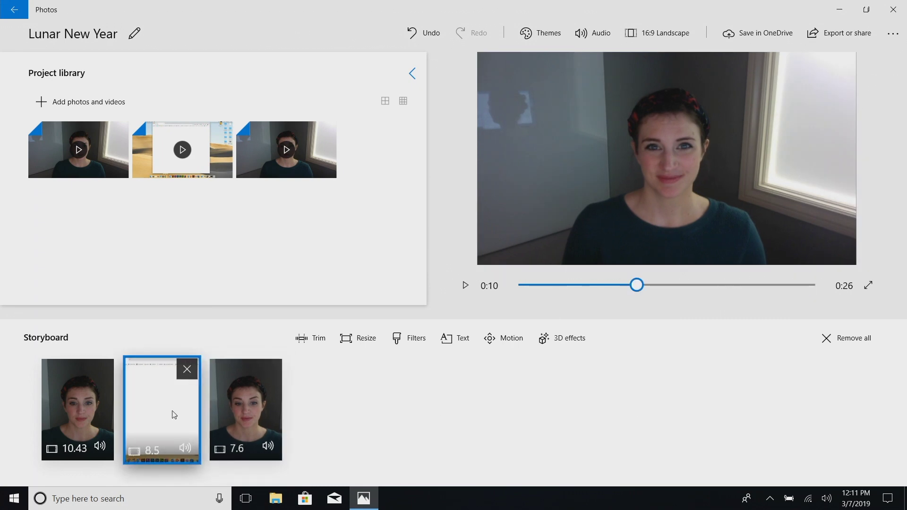
left_click(360, 340)
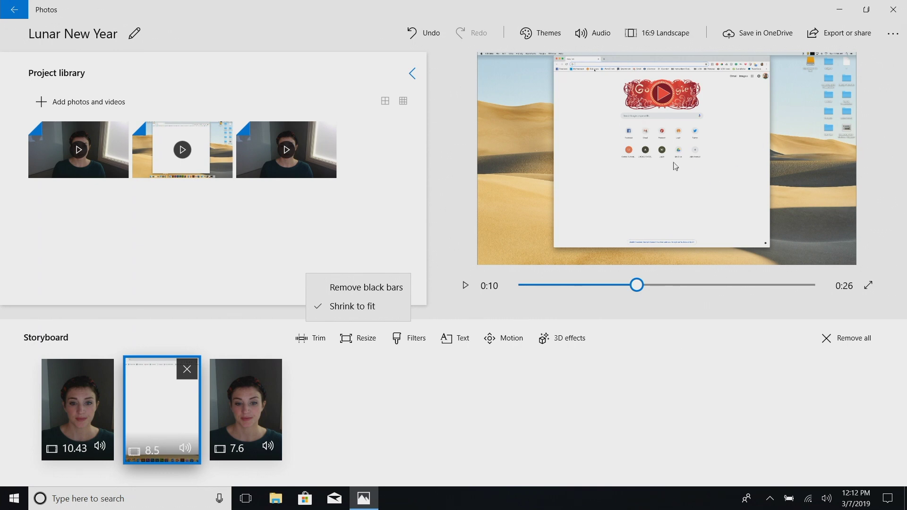
left_click(160, 415)
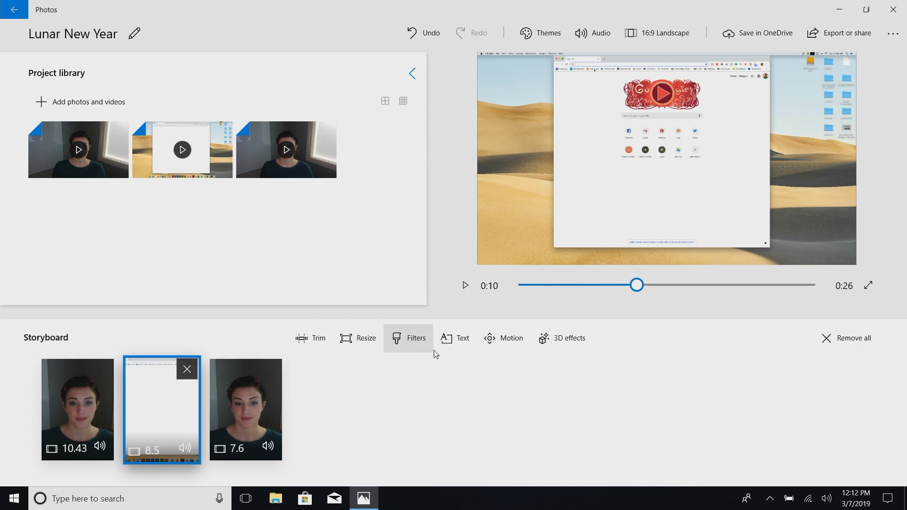
left_click(362, 341)
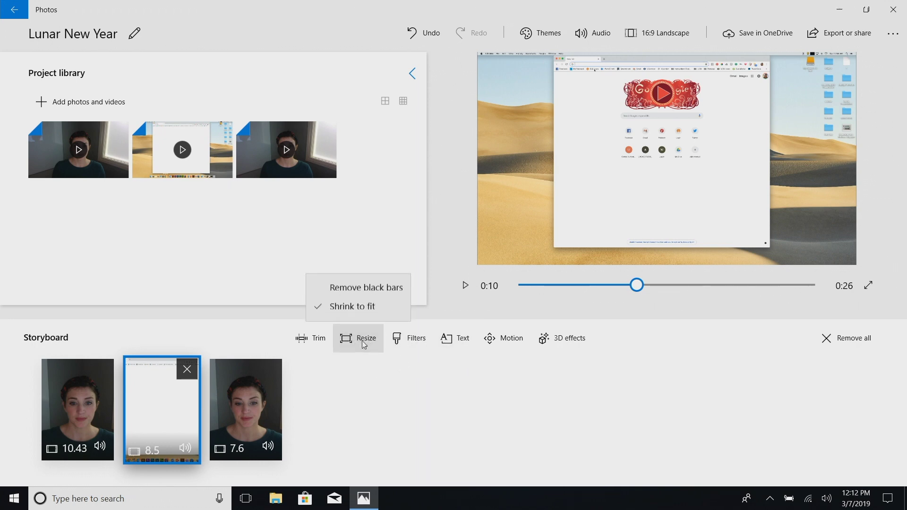
left_click(351, 287)
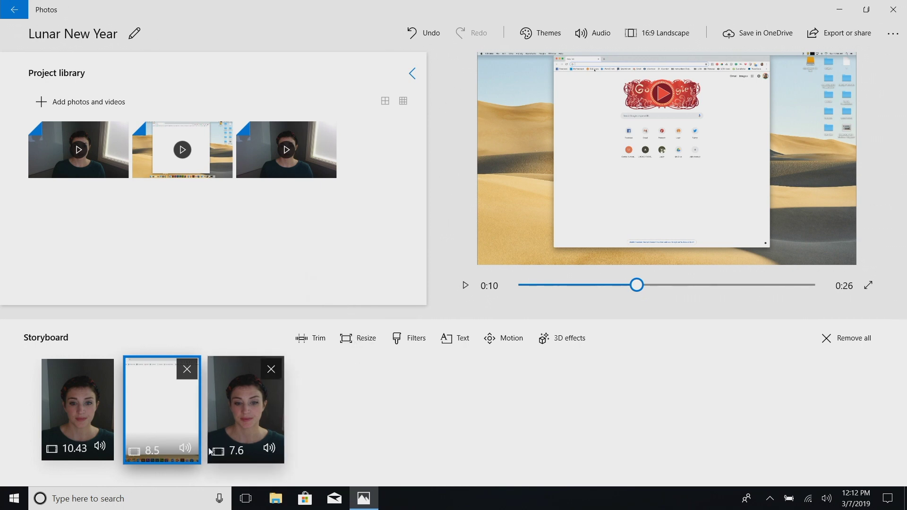
Apply the Zoom in center motion to the second storyboard clip, trying out Zoom out center first.
left_click(498, 342)
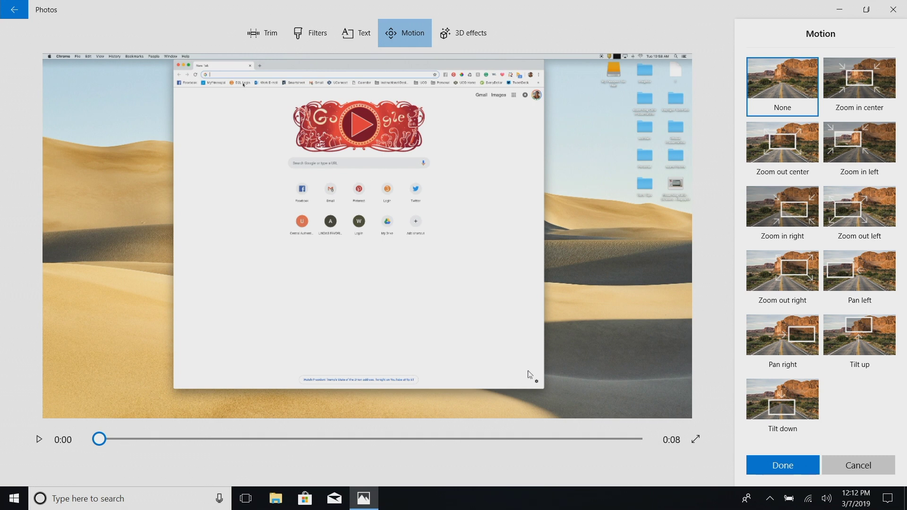
left_click(790, 153)
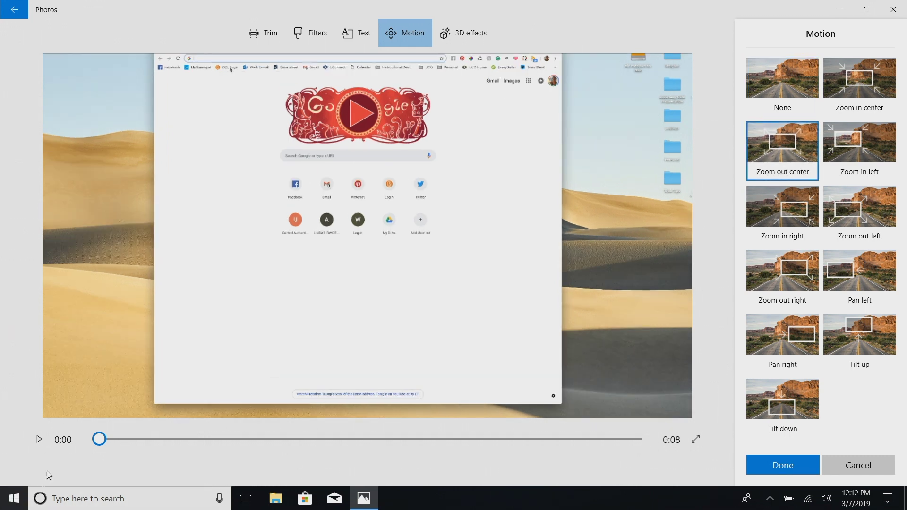
left_click(39, 439)
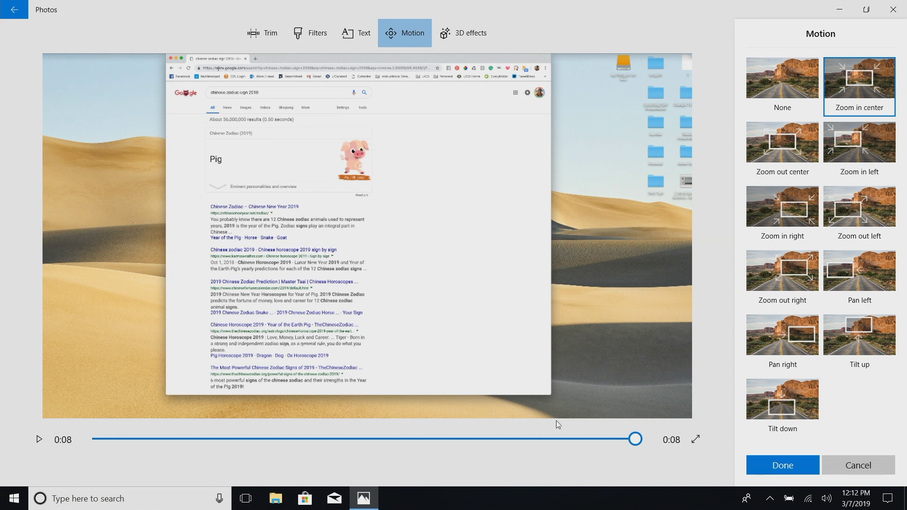
left_click(775, 466)
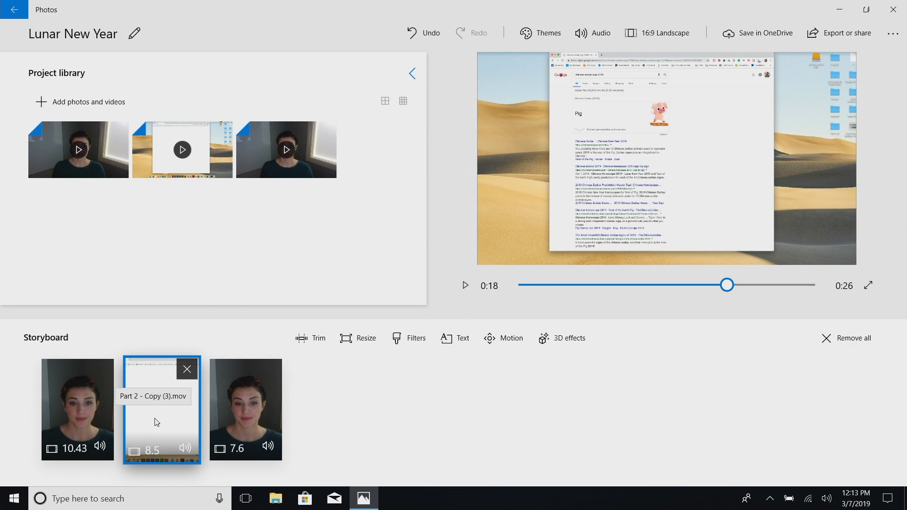
Turn the second storyboard clip's volume all the way down.
left_click(184, 448)
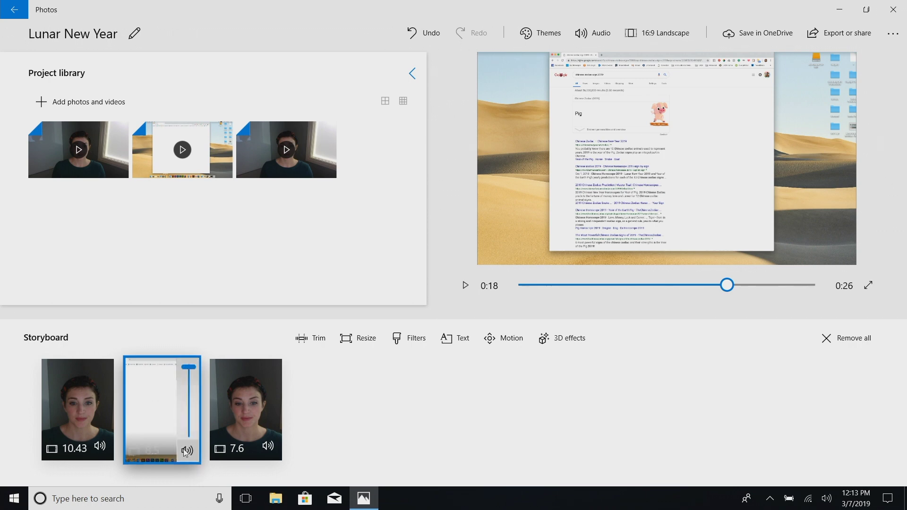
left_click(102, 451)
left_click(102, 450)
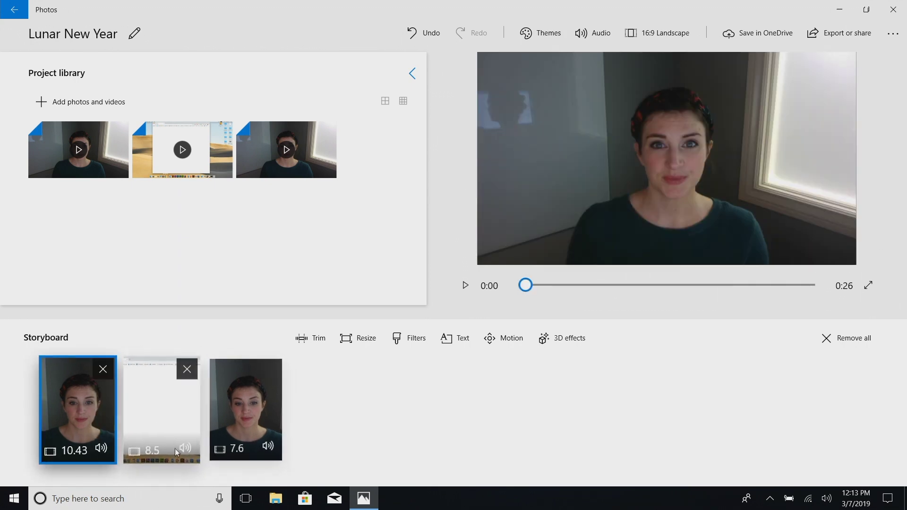
left_click(186, 450)
left_click_drag(186, 368, 188, 433)
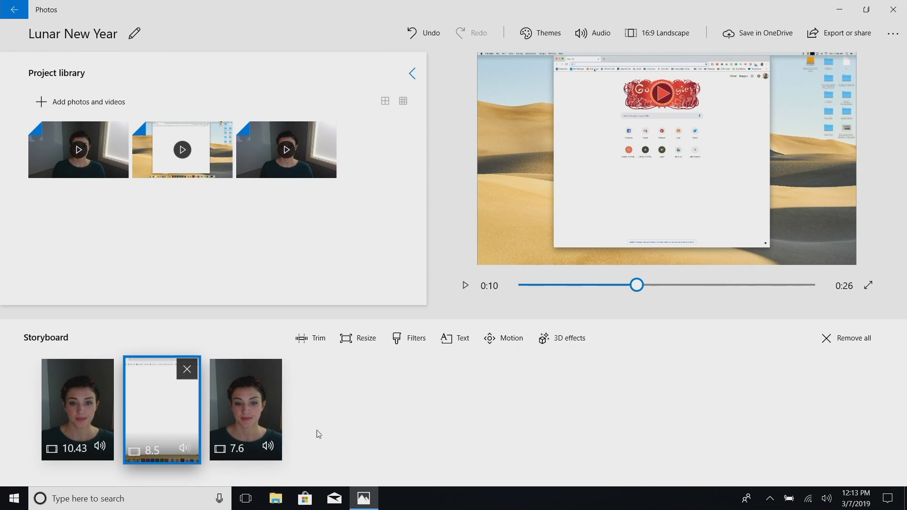
Open the third storyboard clip for 3D effects and move the playhead to about 0:03.
left_click(251, 415)
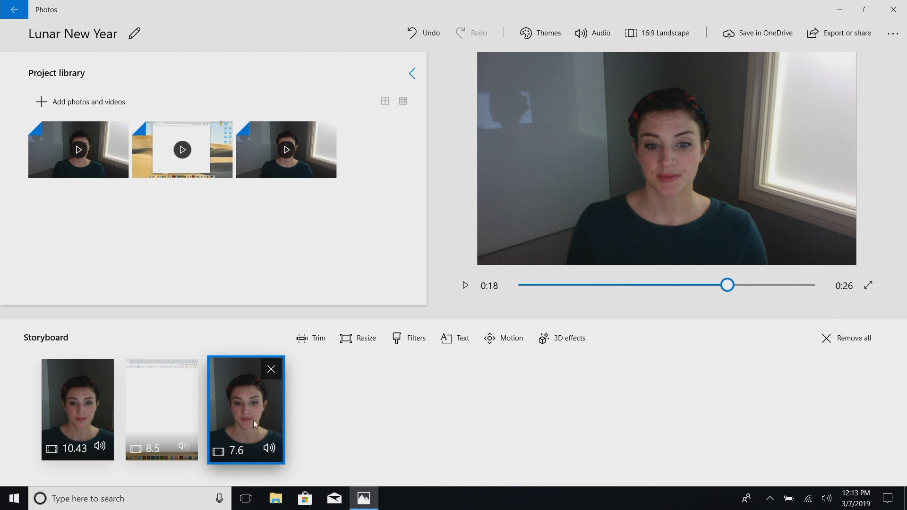
left_click(563, 340)
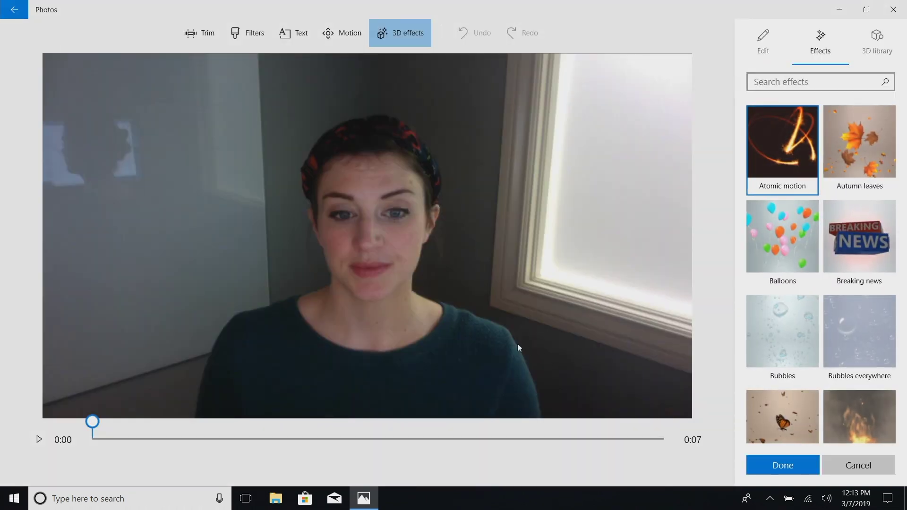
left_click_drag(92, 425, 322, 434)
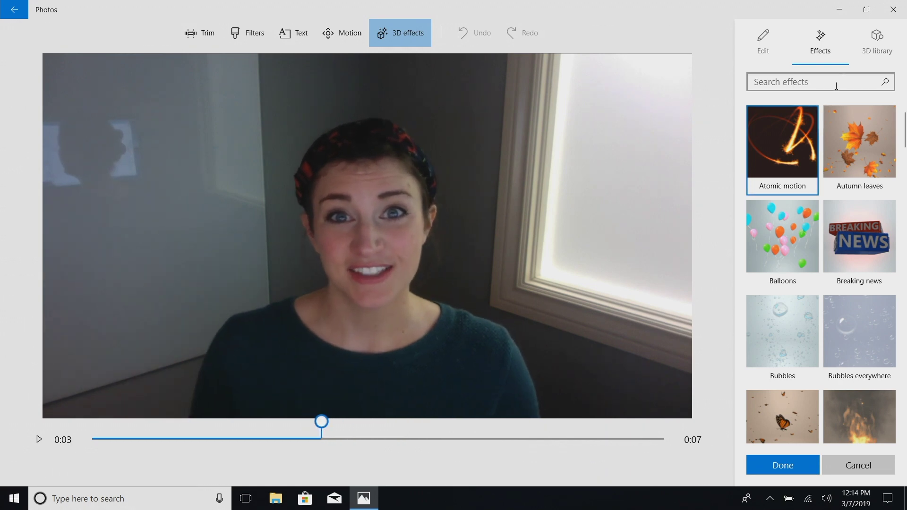
Search the 3D library for "pig" and import the round pink Pig model with bulging eyes, declining the account sign-in.
left_click(871, 42)
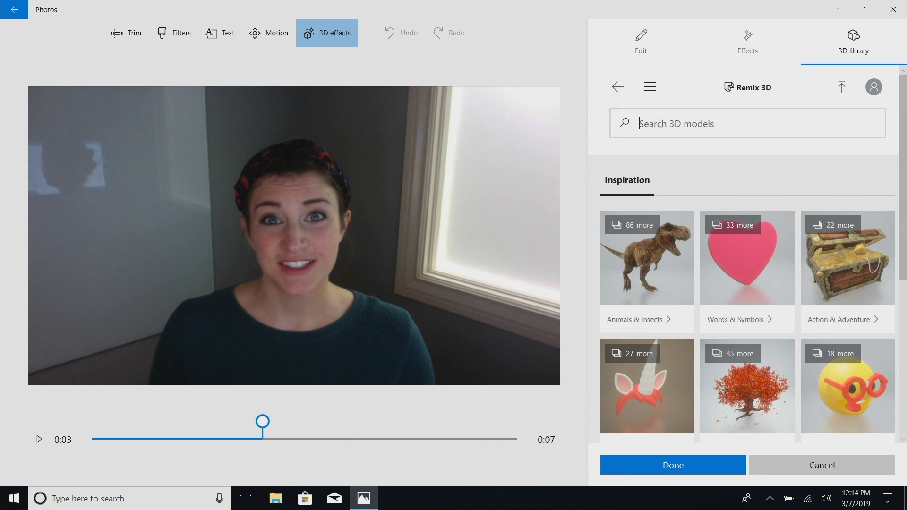
type("pig")
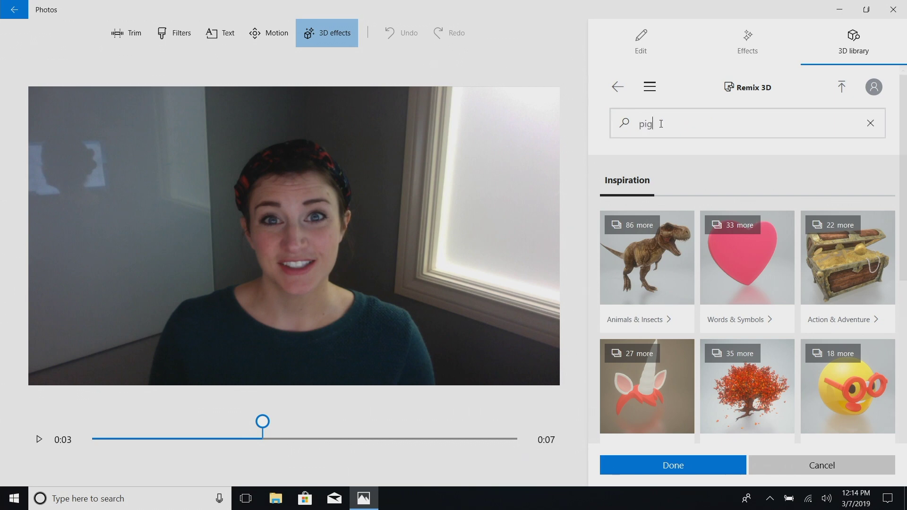
key("Return")
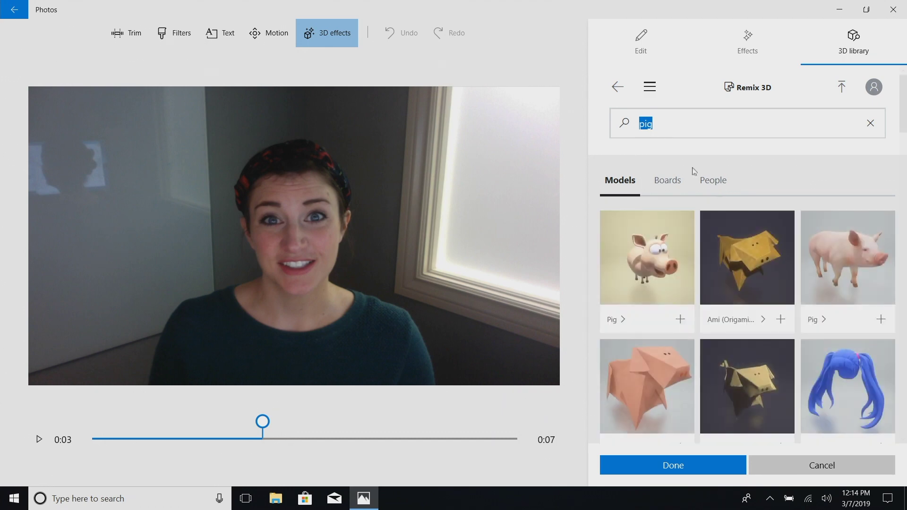
scroll(774, 259, "down", 8)
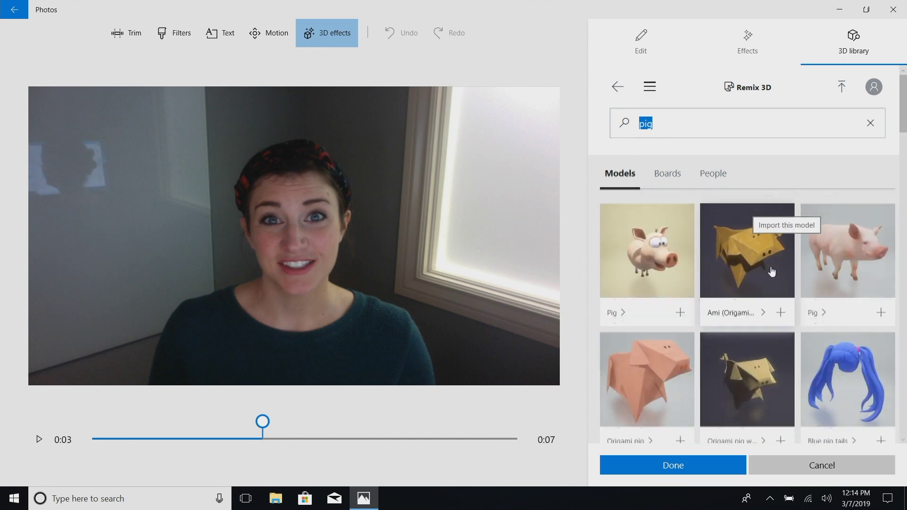
scroll(774, 268, "down", 10)
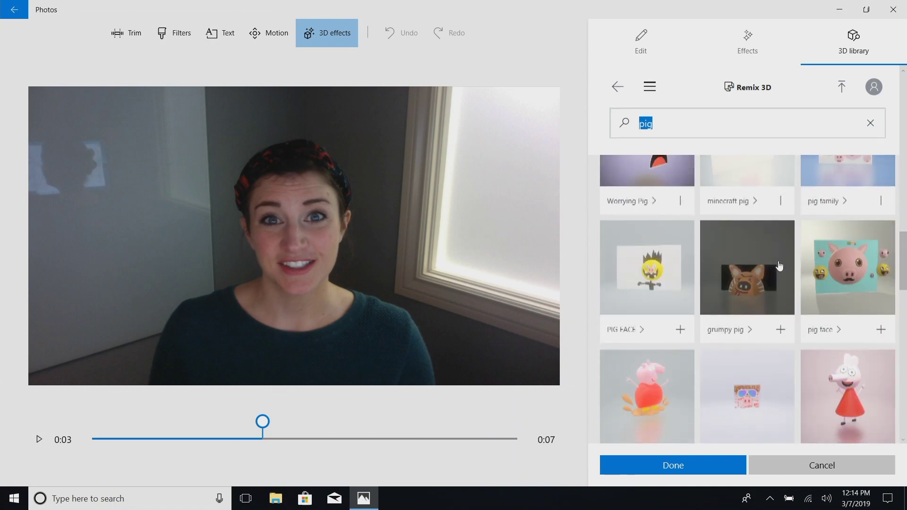
scroll(779, 267, "down", 12)
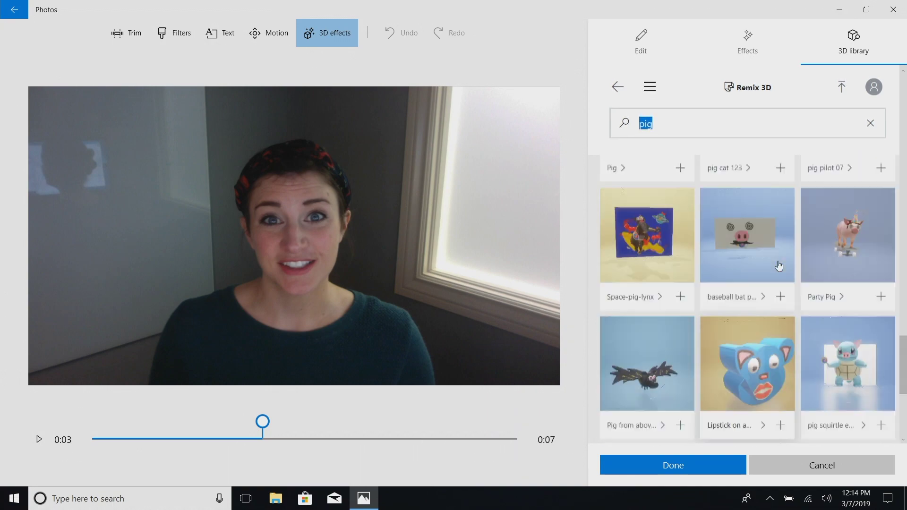
scroll(778, 266, "up", 15)
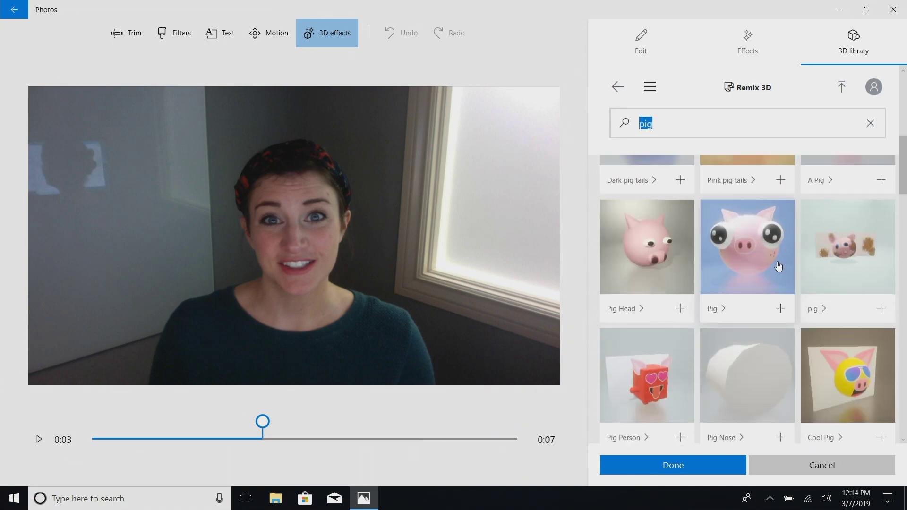
scroll(778, 266, "down", 2)
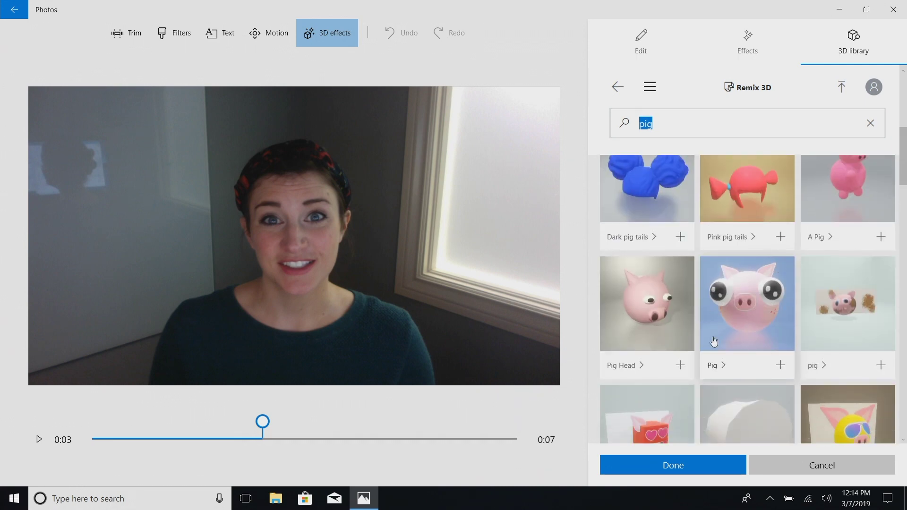
left_click(780, 365)
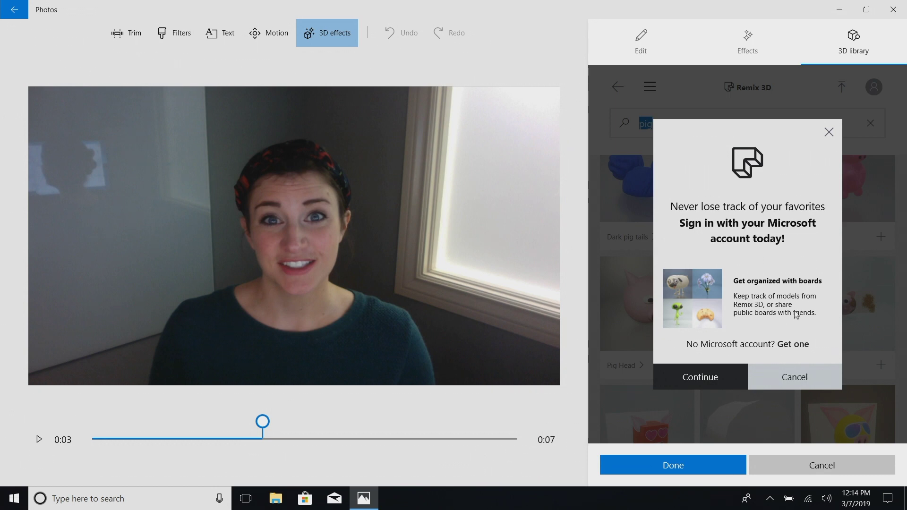
left_click(790, 385)
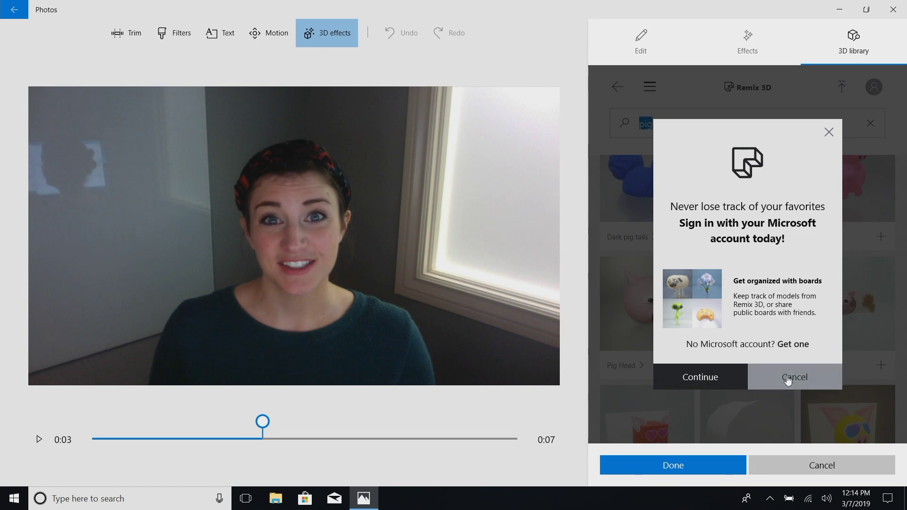
left_click(737, 332)
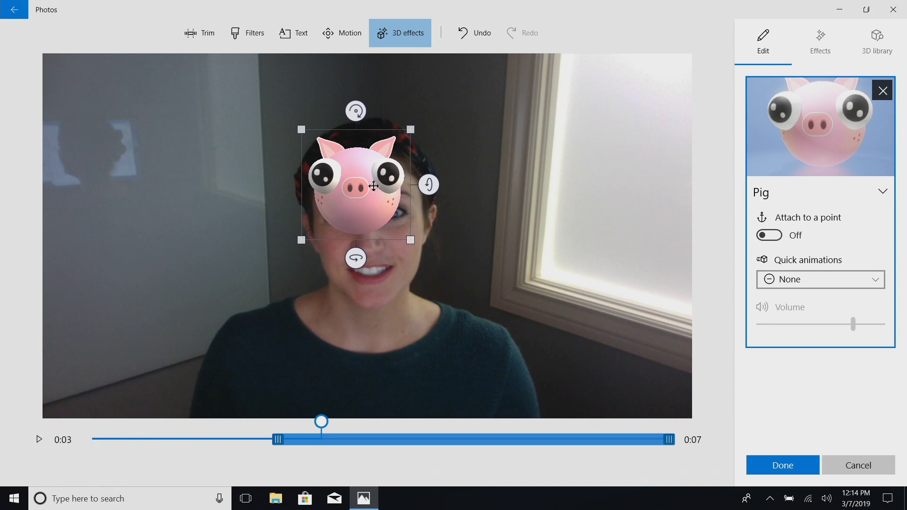
Move the pig model to the wall area in the video frame's upper left and rotate it to face forward.
left_click_drag(404, 217, 221, 179)
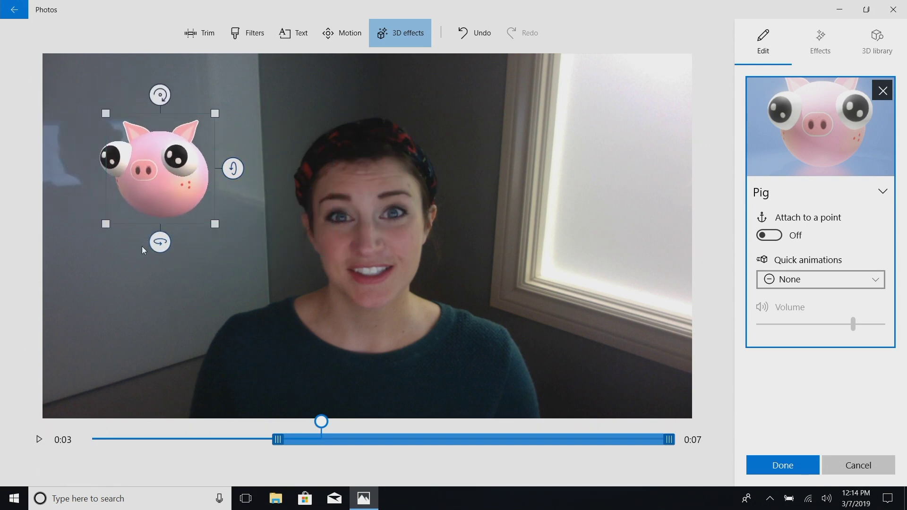
mouse_move(160, 242)
left_mouse_down()
mouse_move(257, 240)
mouse_move(176, 242)
left_mouse_up()
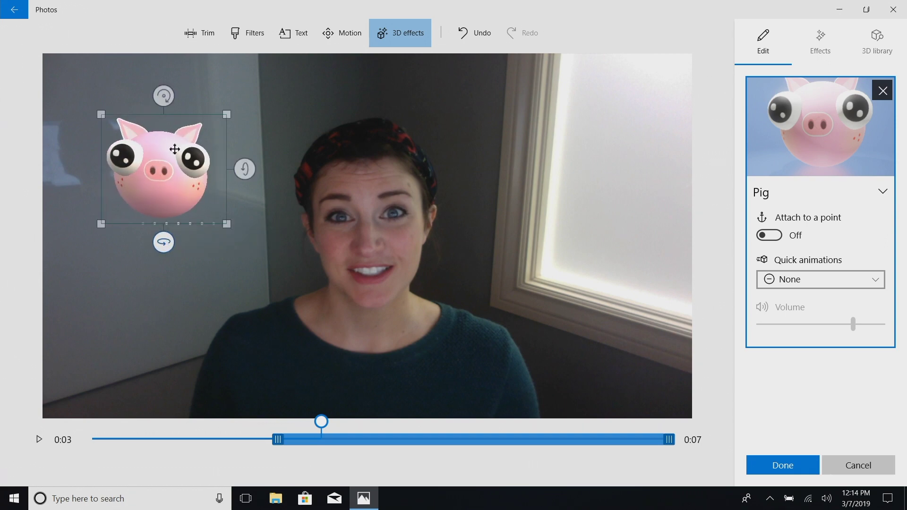
Scale the pig model down to about three quarters of its size and shift it slightly right on the wall area.
mouse_move(162, 93)
left_mouse_down()
mouse_move(225, 90)
mouse_move(152, 93)
mouse_move(163, 95)
left_mouse_up()
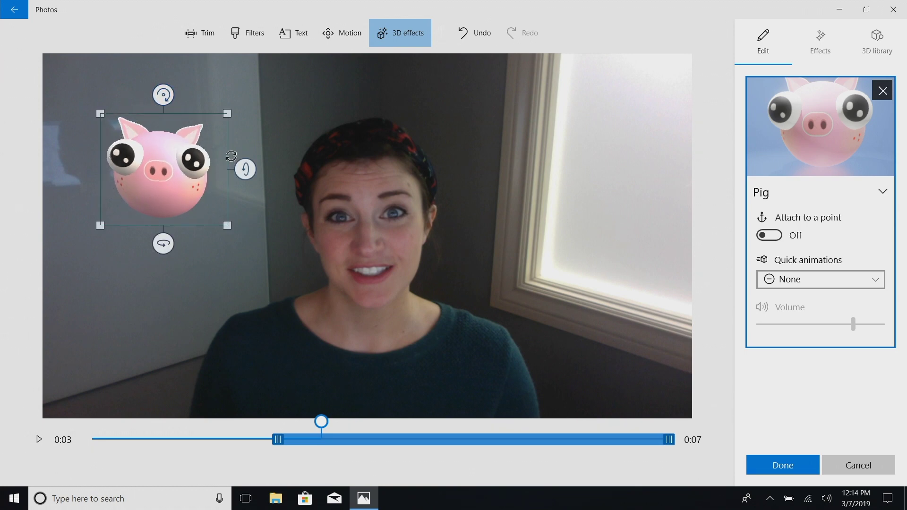
mouse_move(245, 168)
left_mouse_down()
mouse_move(245, 185)
mouse_move(245, 169)
left_mouse_up()
left_click_drag(220, 223, 197, 199)
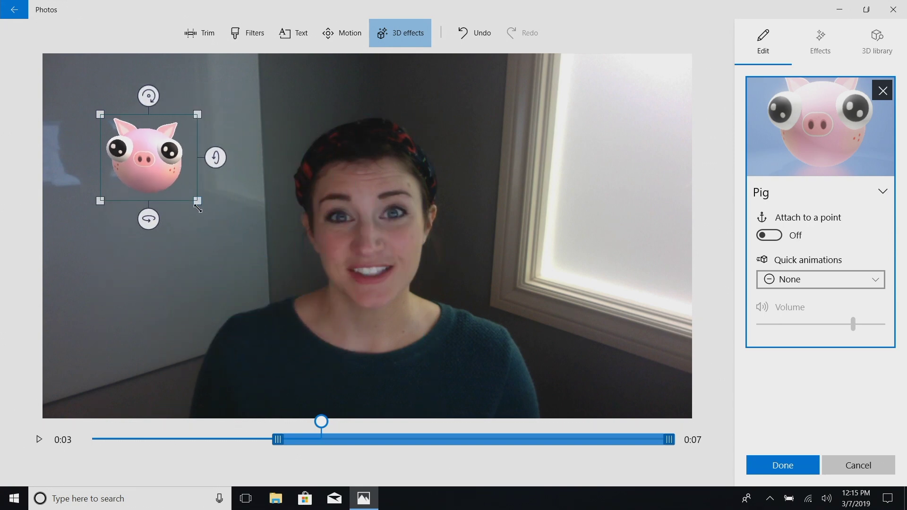
left_click_drag(135, 161, 163, 163)
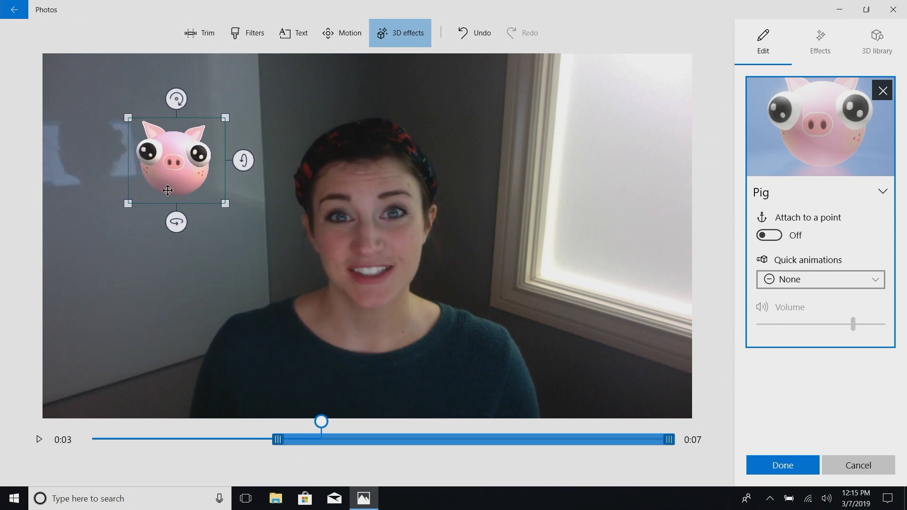
left_click(788, 280)
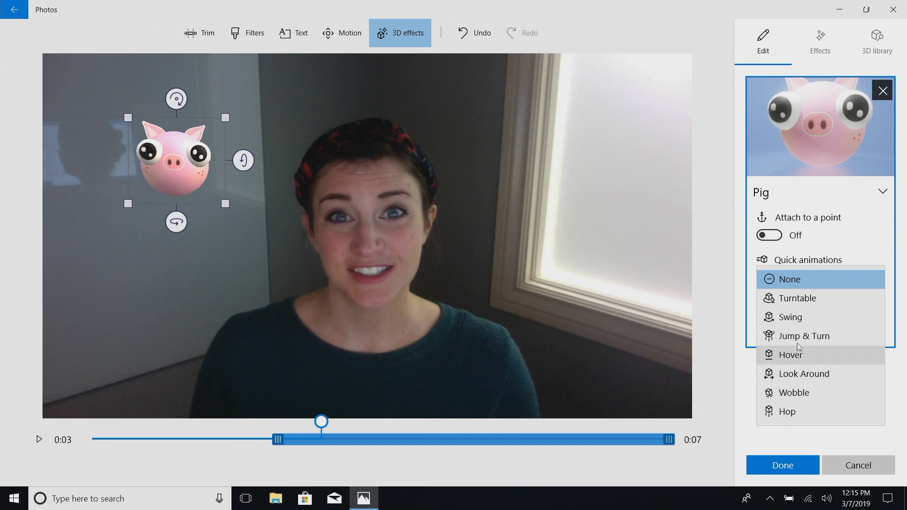
left_click(902, 371)
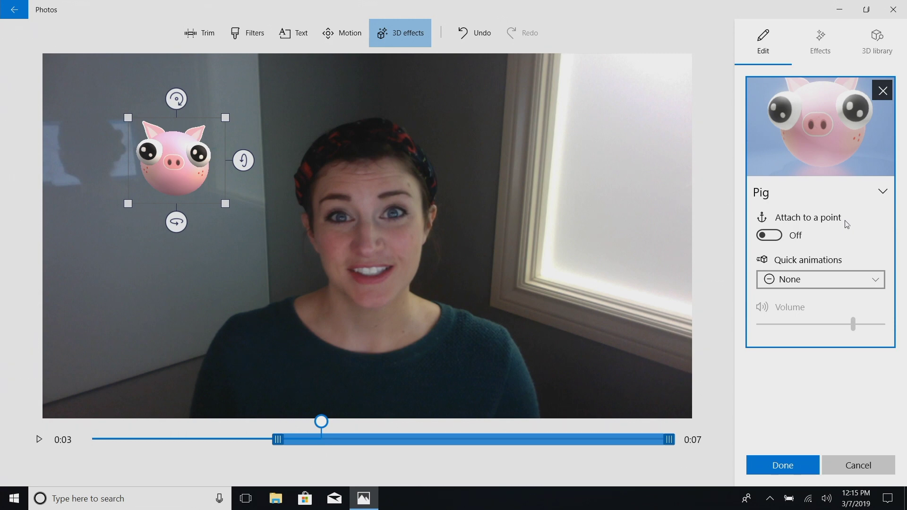
Attach the pig model to a point and place its anchor on the woman's raised hand at about 0:03.
left_click(769, 236)
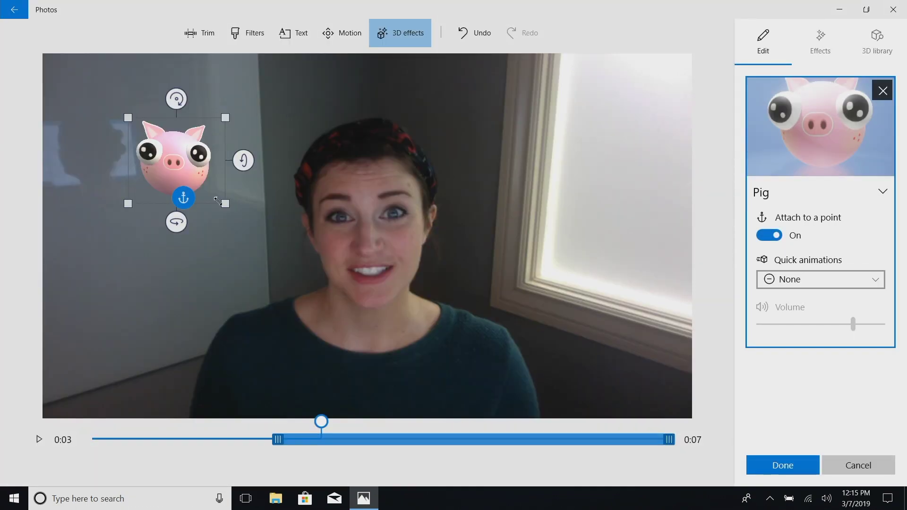
left_click_drag(190, 199, 225, 257)
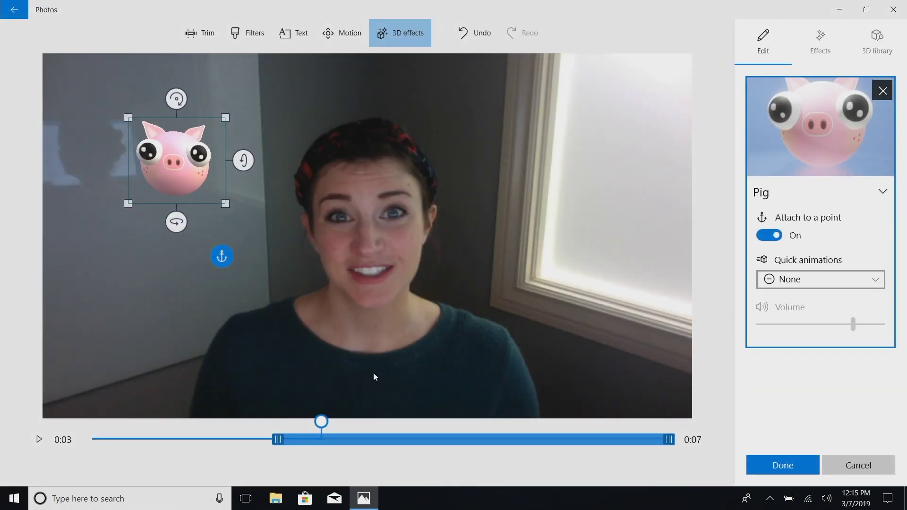
left_click_drag(321, 430, 374, 434)
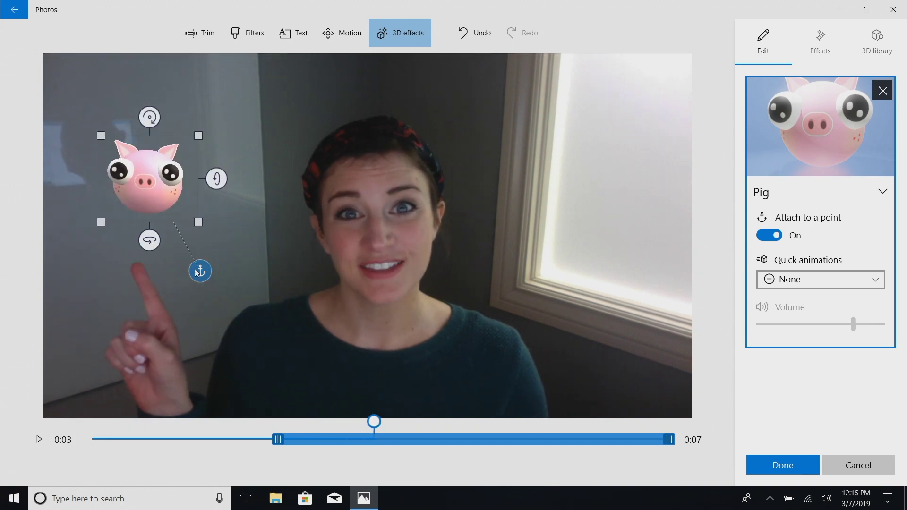
left_click_drag(199, 271, 191, 316)
left_click_drag(157, 383, 147, 371)
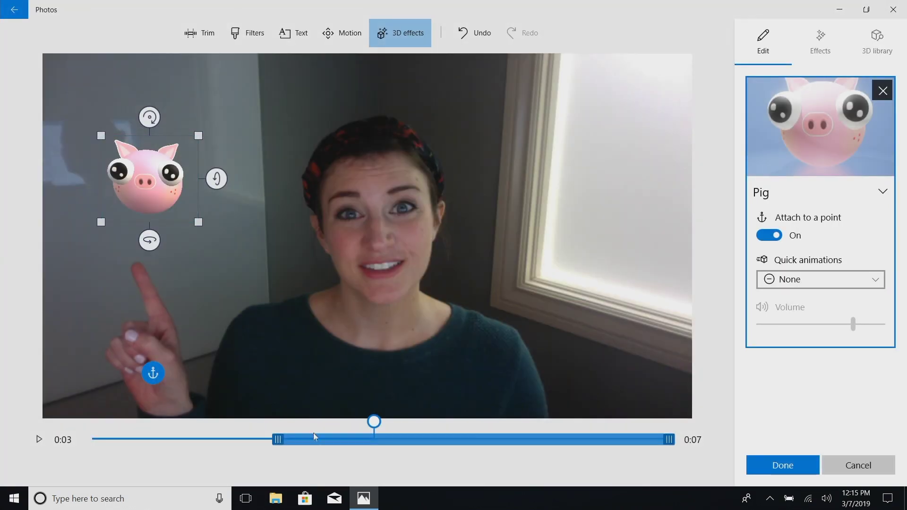
Play the clip to check how the pig model follows the raised hand.
left_click_drag(375, 425, 254, 429)
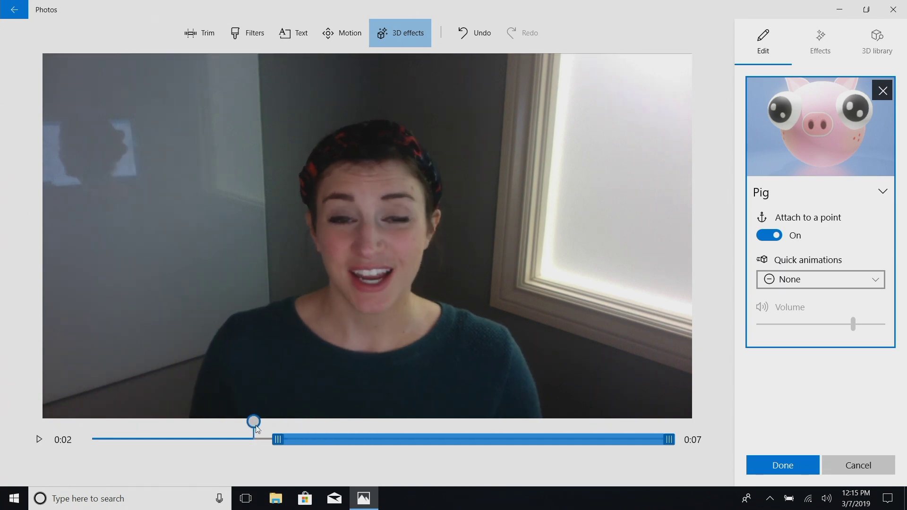
left_click(38, 440)
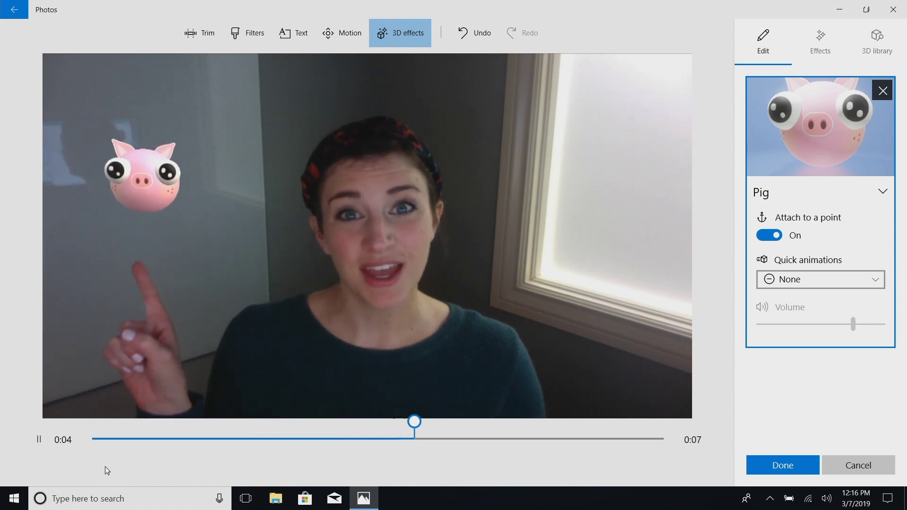
left_click(40, 445)
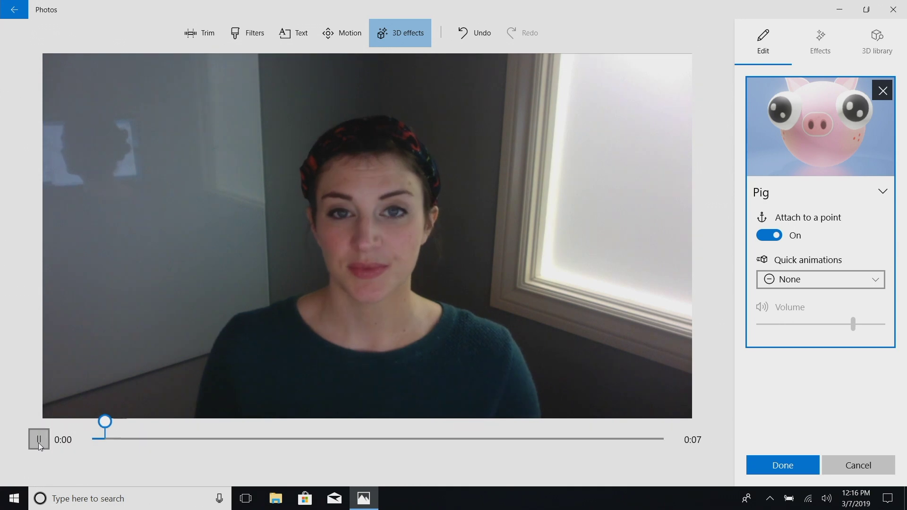
left_click(40, 446)
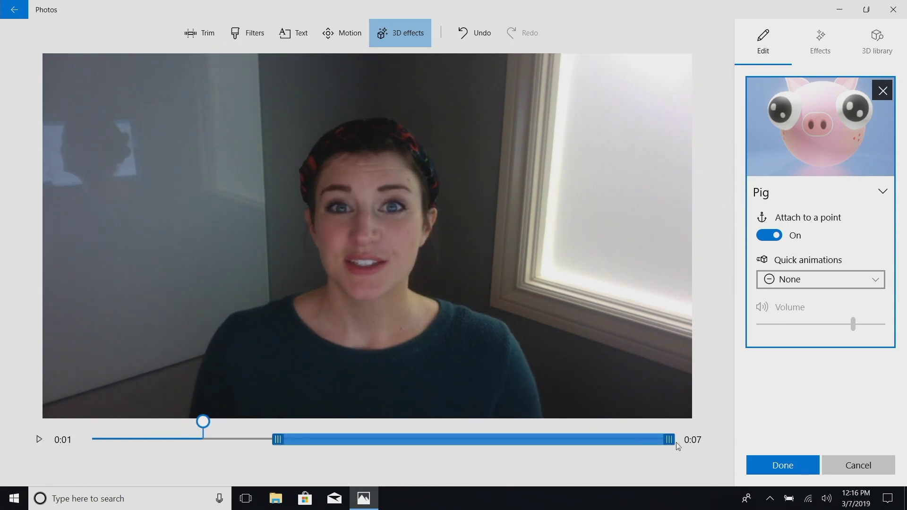
Shorten the pig effect's duration so it ends at about 0:06, before the hand starts waving.
left_click_drag(670, 443, 588, 440)
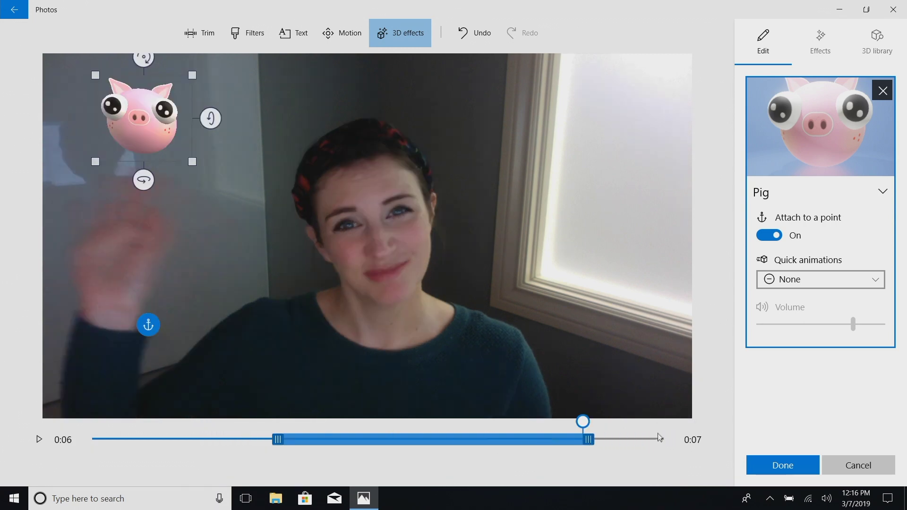
left_click_drag(583, 421, 567, 423)
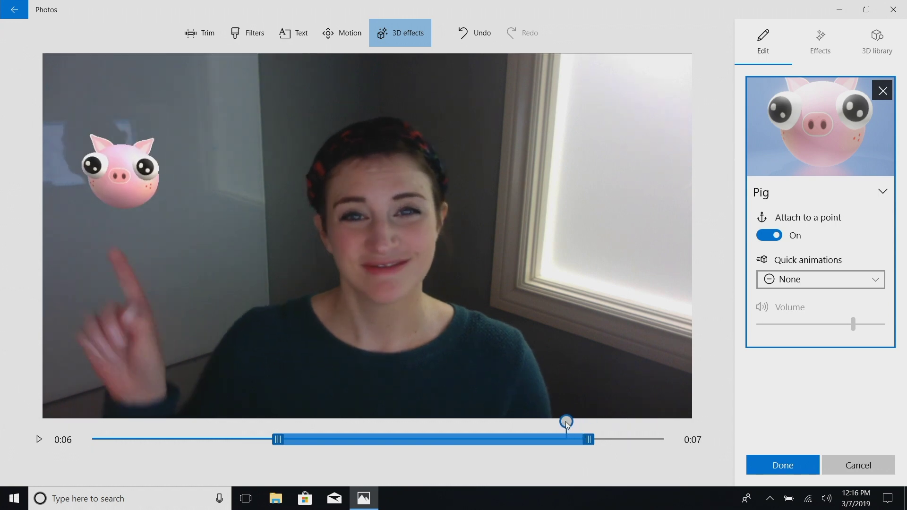
left_click_drag(567, 423, 564, 424)
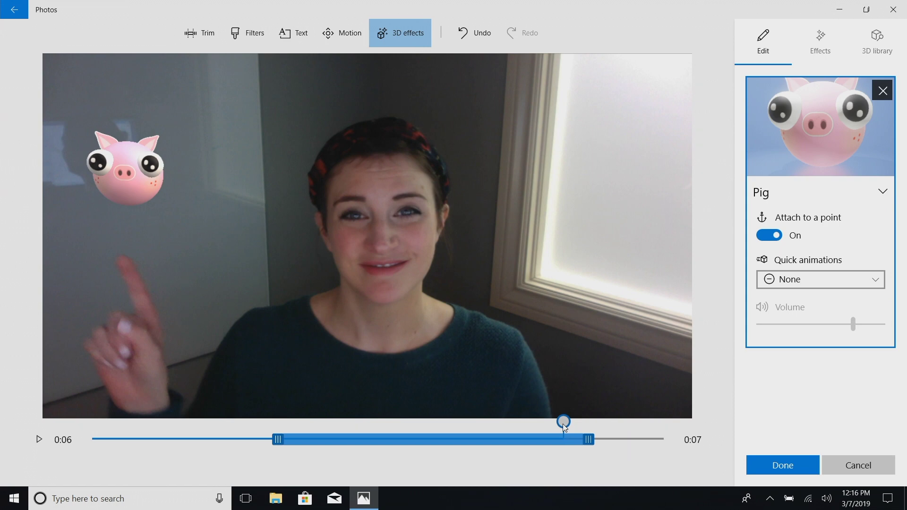
left_click_drag(589, 443, 559, 445)
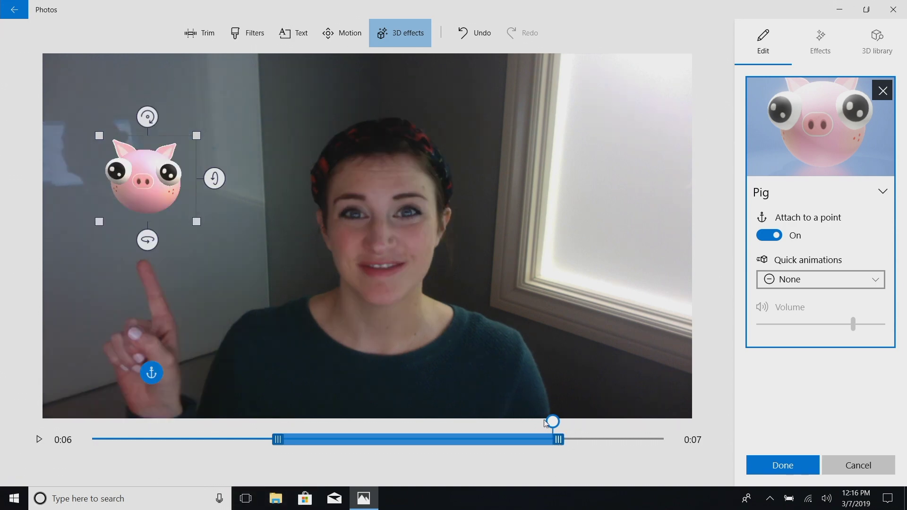
Play the clip from about 0:02 to check the pig's timing, and save the 3D effect with no quick animation.
left_click_drag(552, 421, 261, 443)
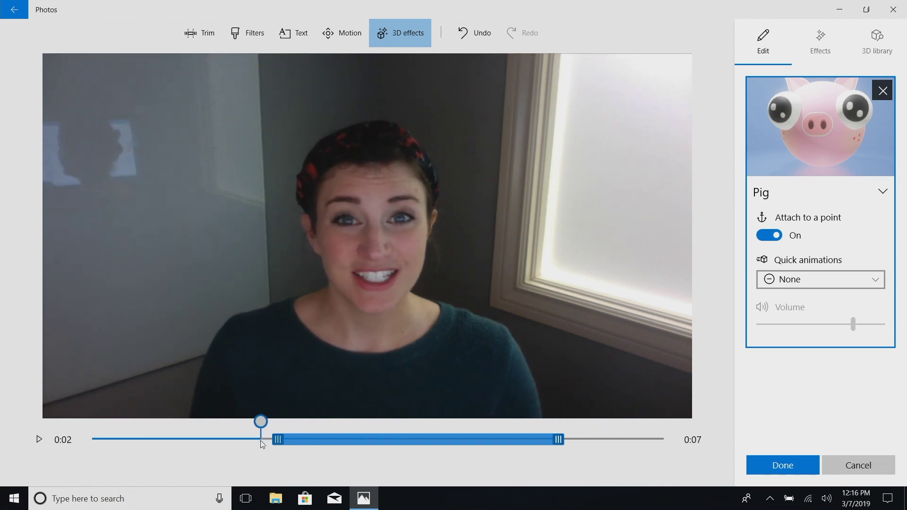
left_click(40, 441)
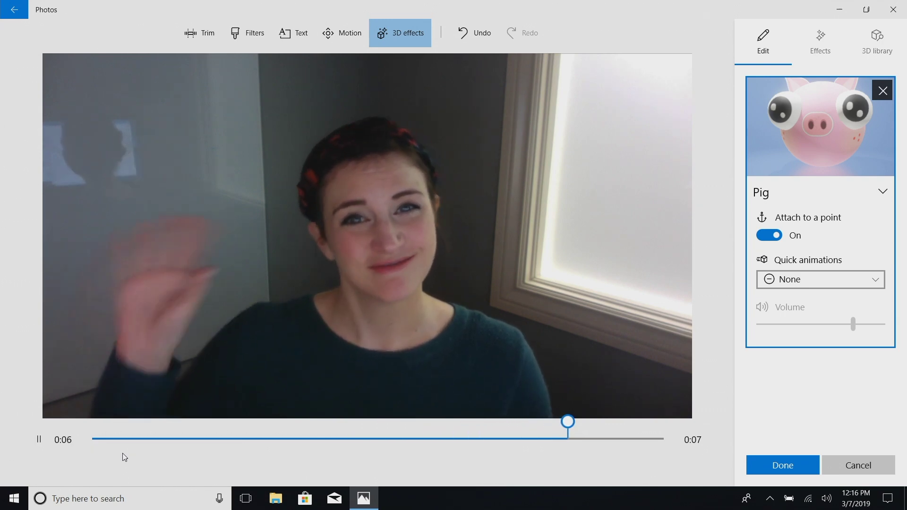
left_click(813, 280)
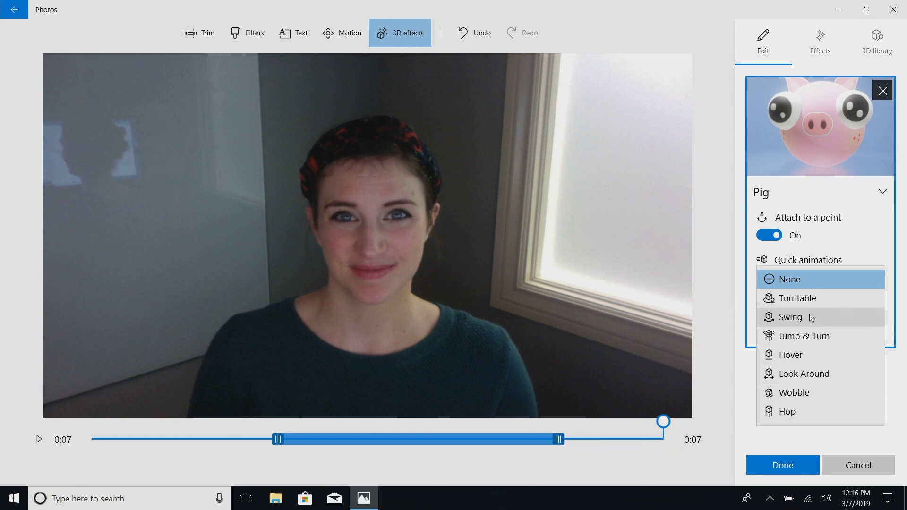
left_click(749, 445)
left_click(764, 471)
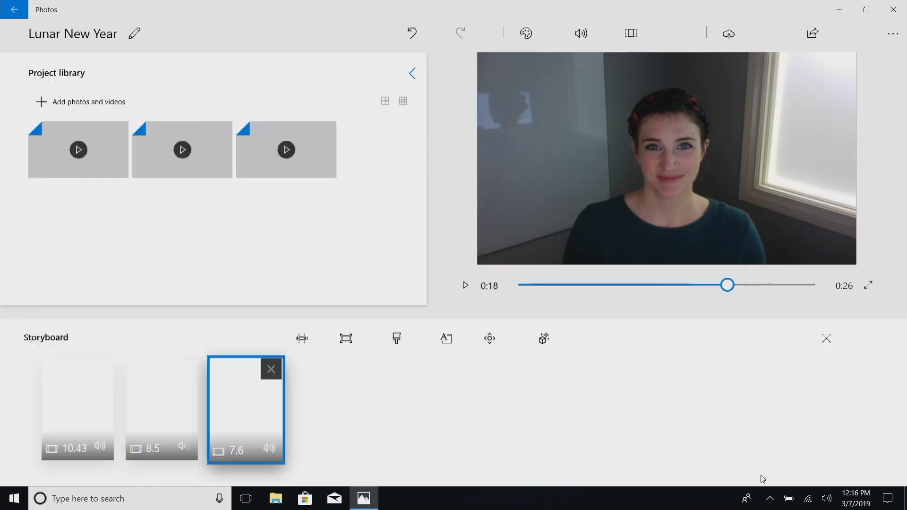
Reopen the third storyboard clip's 3D effects, browse the available effects and the 3D library, and return to the project.
left_click(248, 409)
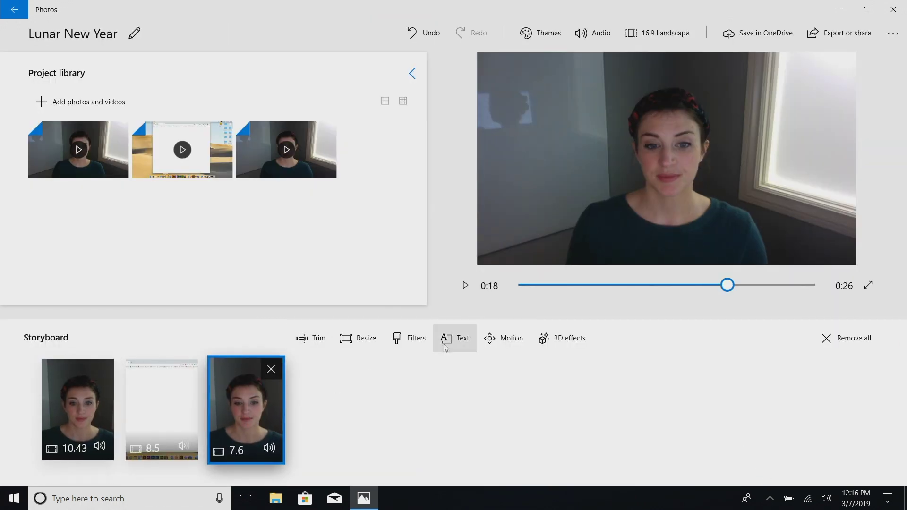
left_click(562, 342)
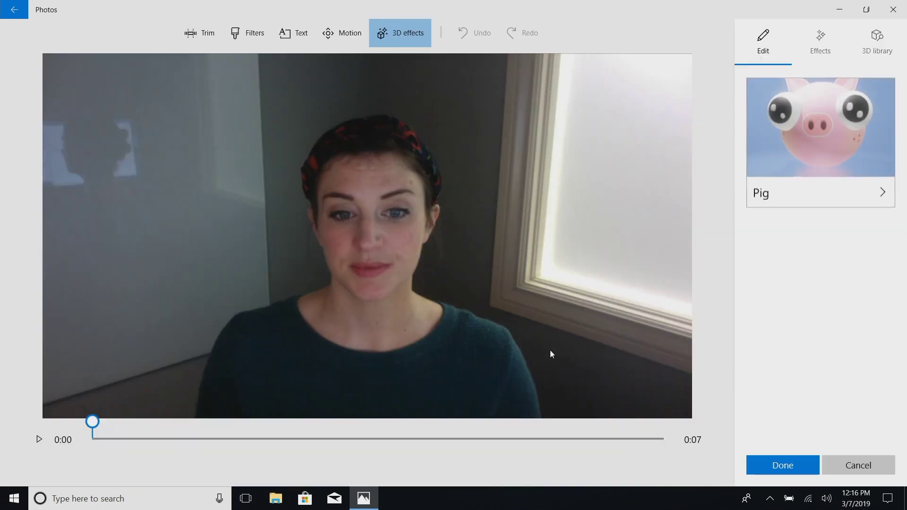
left_click(821, 51)
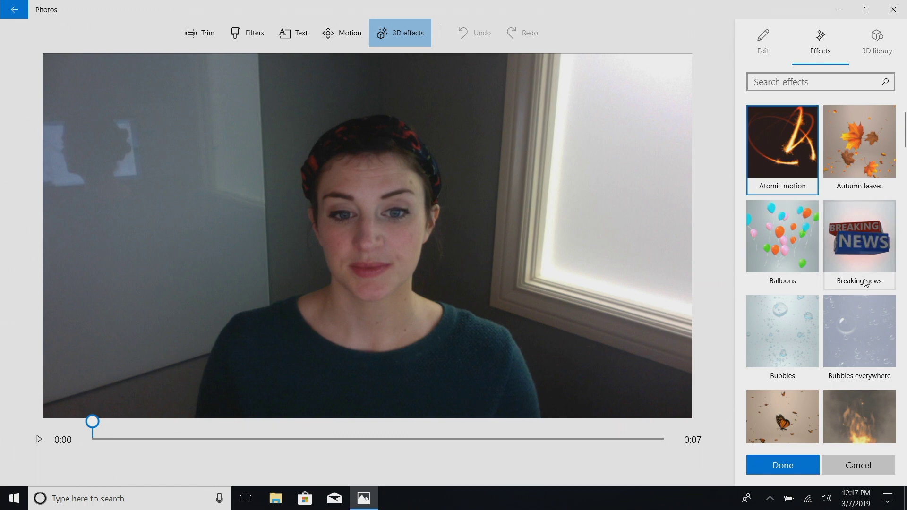
scroll(800, 313, "down", 2)
scroll(800, 313, "down", 5)
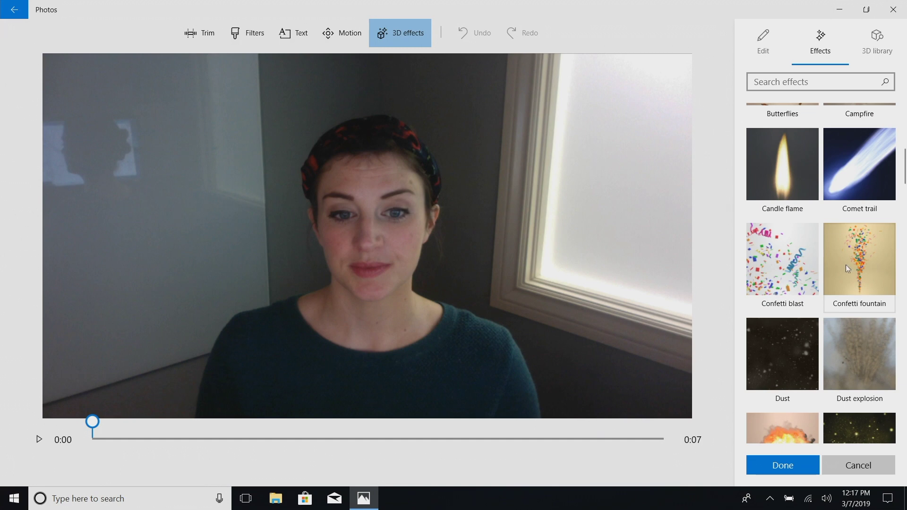
scroll(814, 278, "down", 3)
scroll(816, 277, "down", 3)
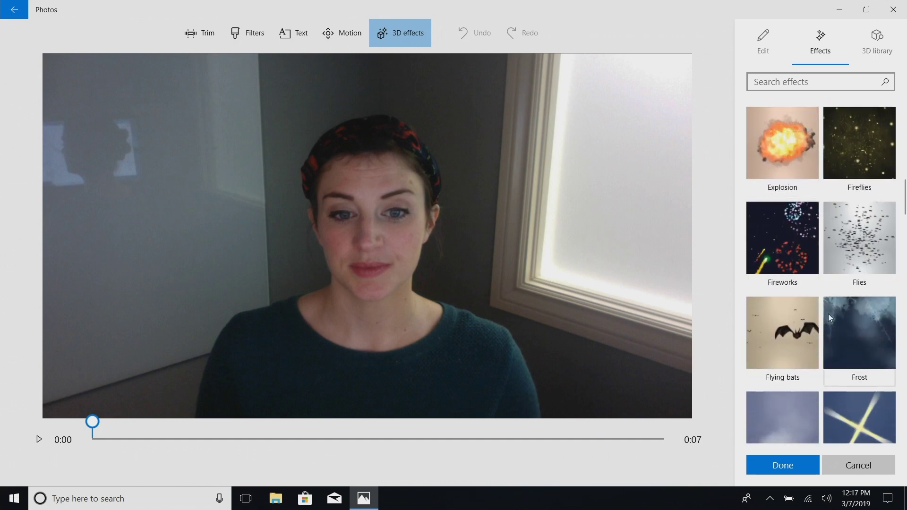
scroll(828, 313, "down", 7)
scroll(829, 315, "down", 6)
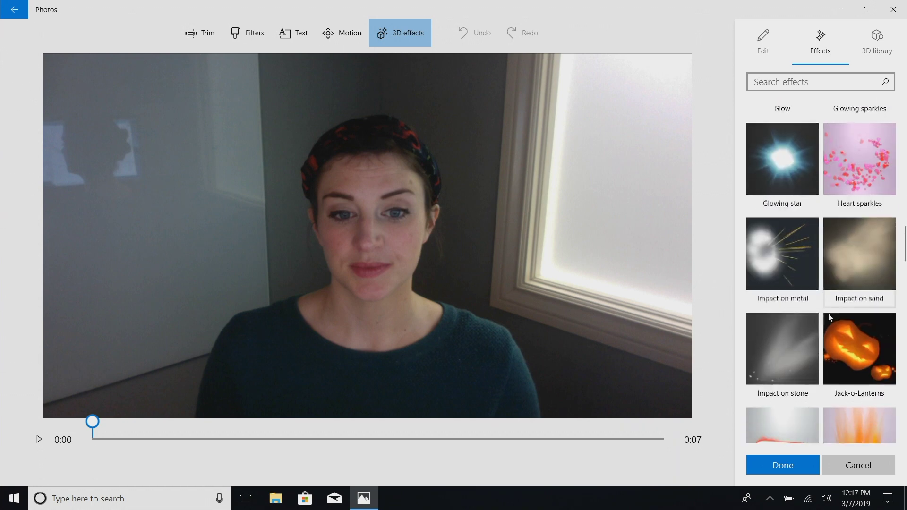
scroll(828, 312, "down", 7)
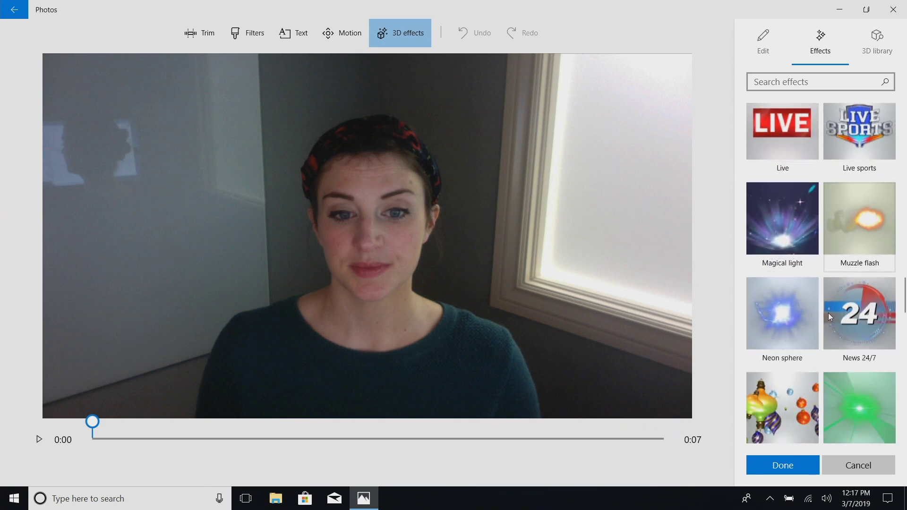
scroll(832, 315, "down", 7)
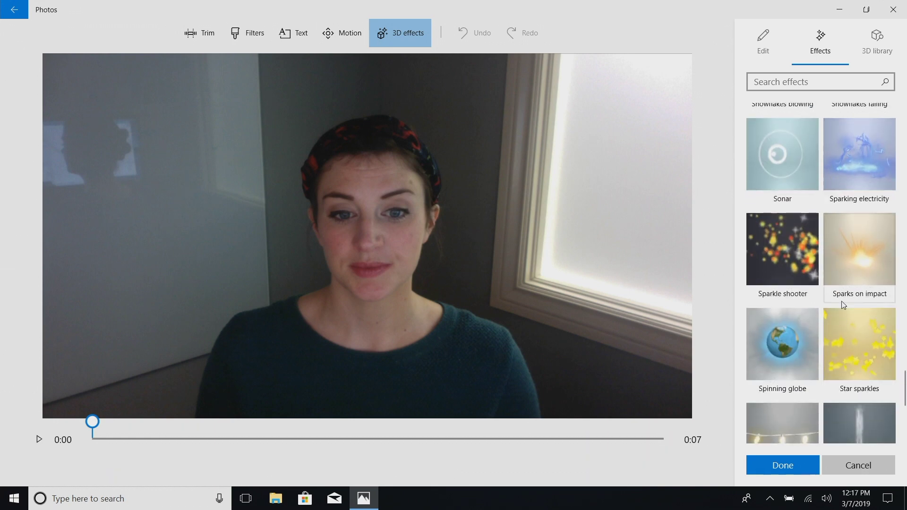
scroll(831, 312, "down", 4)
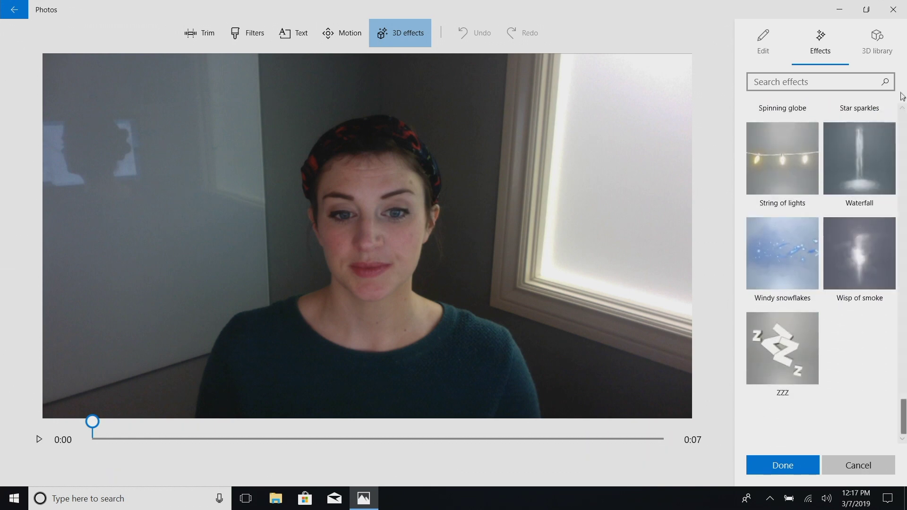
left_click(873, 45)
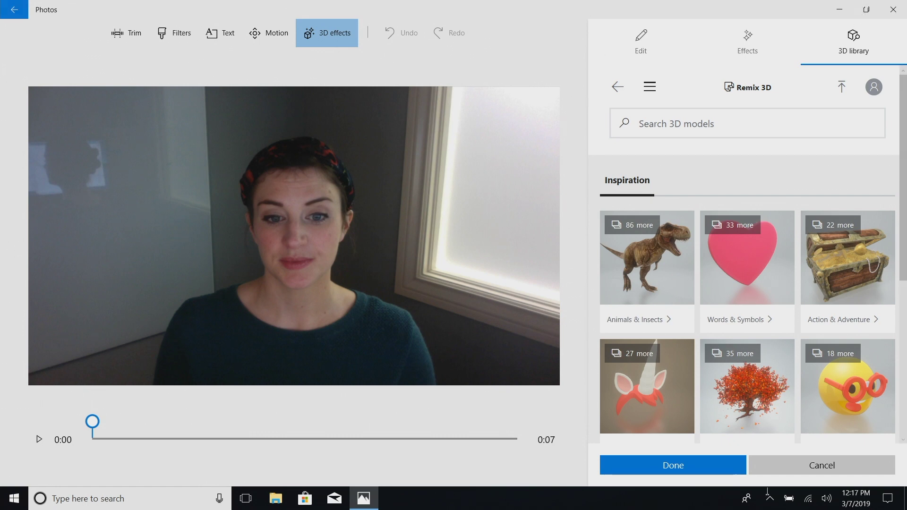
left_click(693, 470)
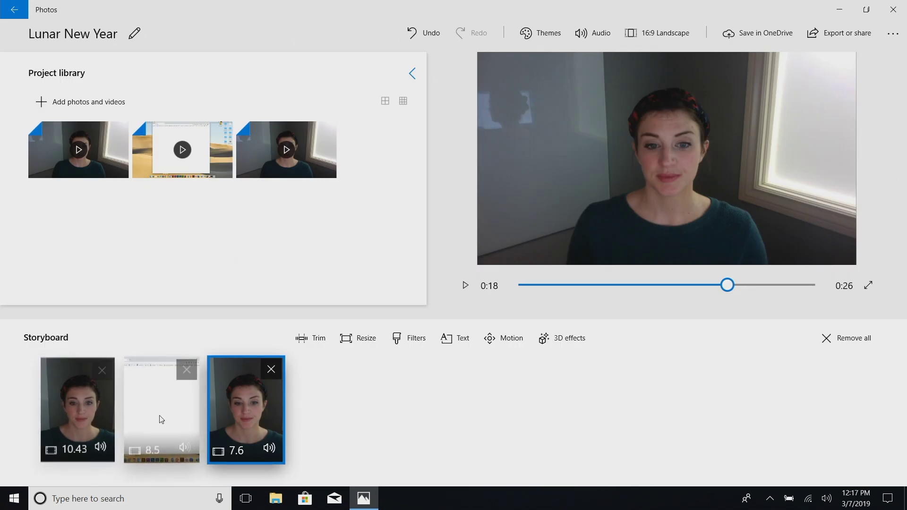
Return the preview to the start and add a title card before the first storyboard clip.
left_click_drag(727, 285, 488, 307)
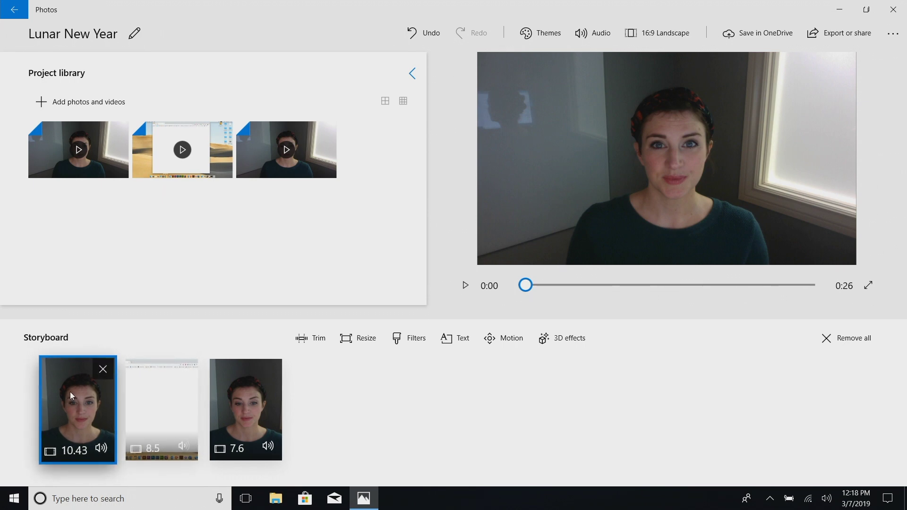
right_click(83, 384)
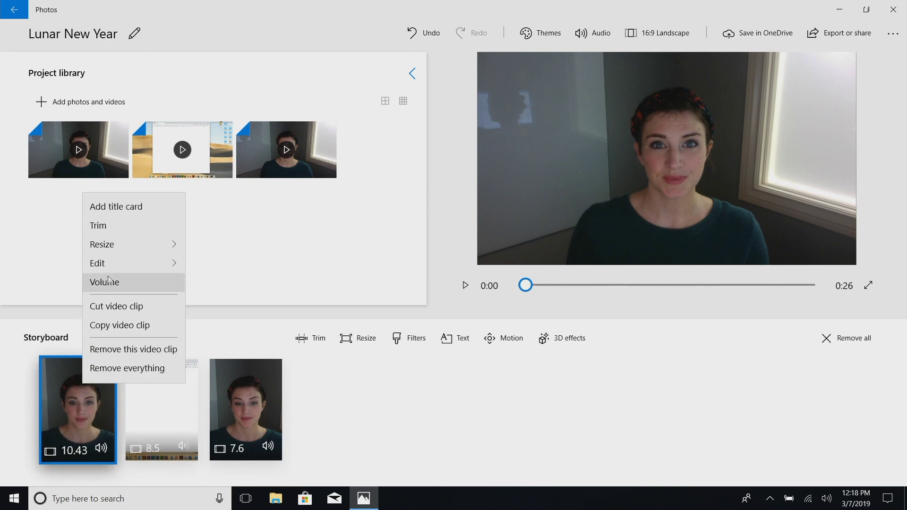
left_click(102, 210)
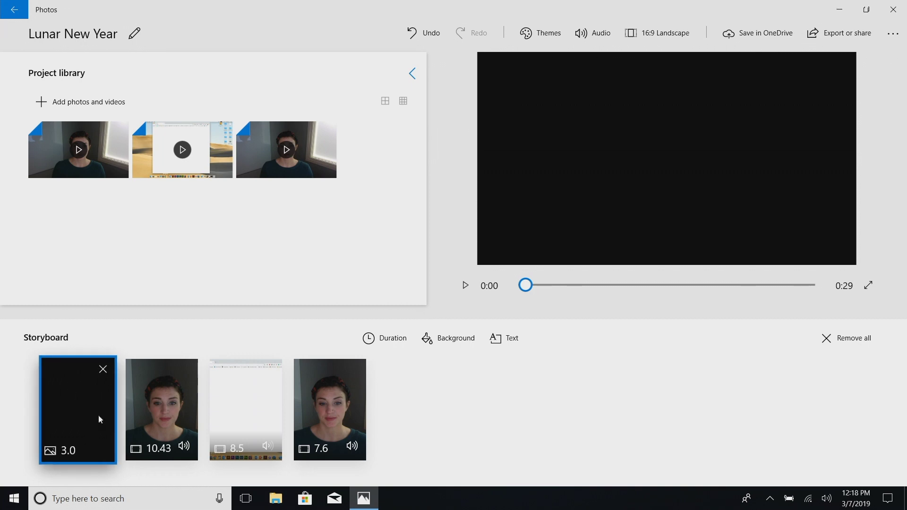
Give the title card a solid blue background from the preset colours, trying a custom colour and discarding it before saving.
left_click(437, 340)
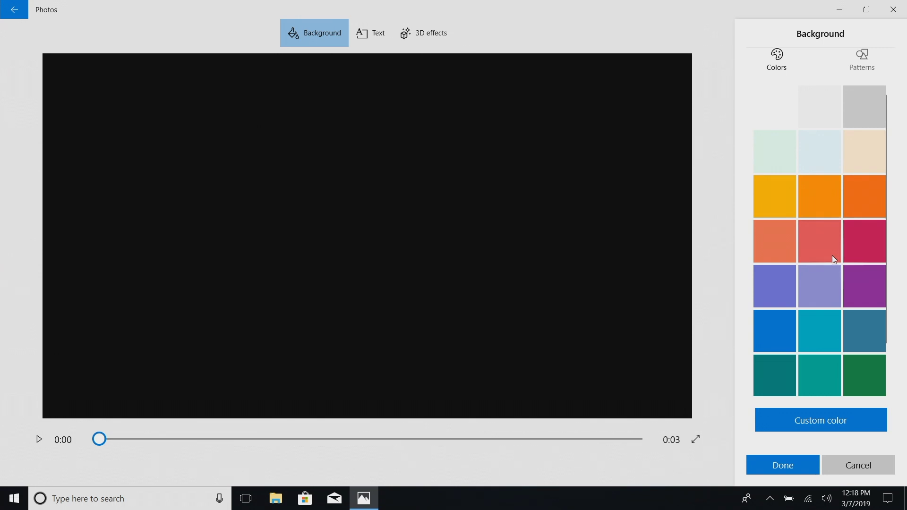
scroll(832, 257, "down", 2)
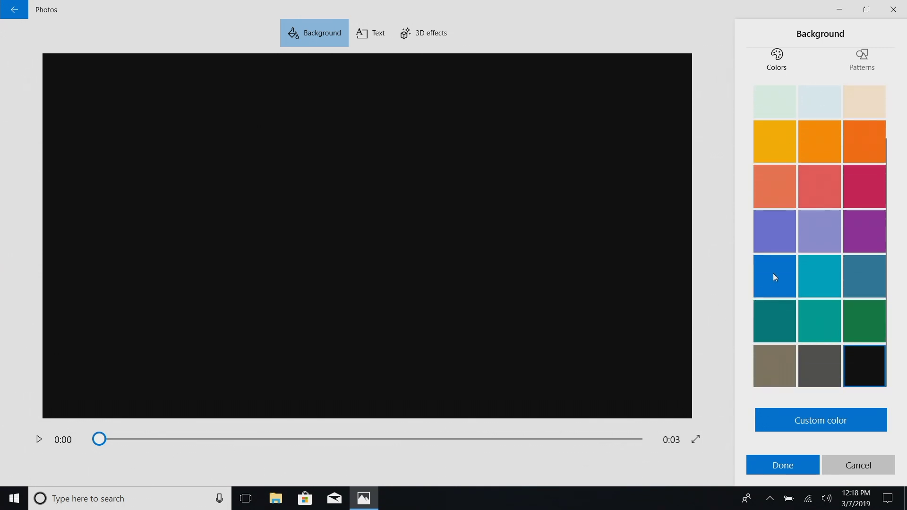
left_click(774, 275)
left_click(796, 418)
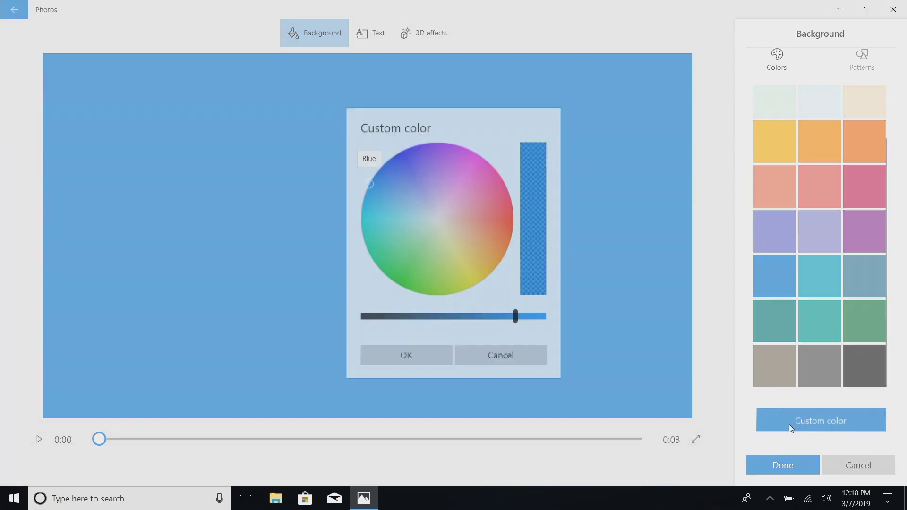
left_click_drag(389, 170, 388, 192)
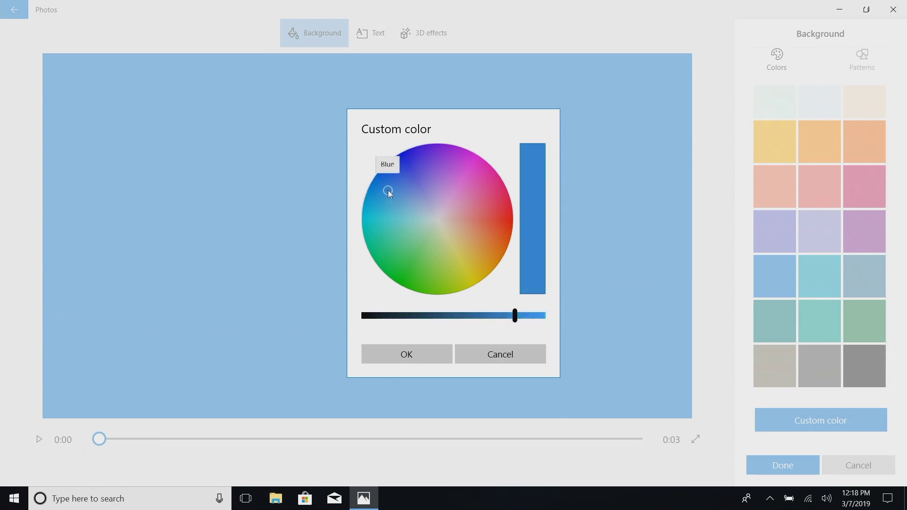
left_click(500, 354)
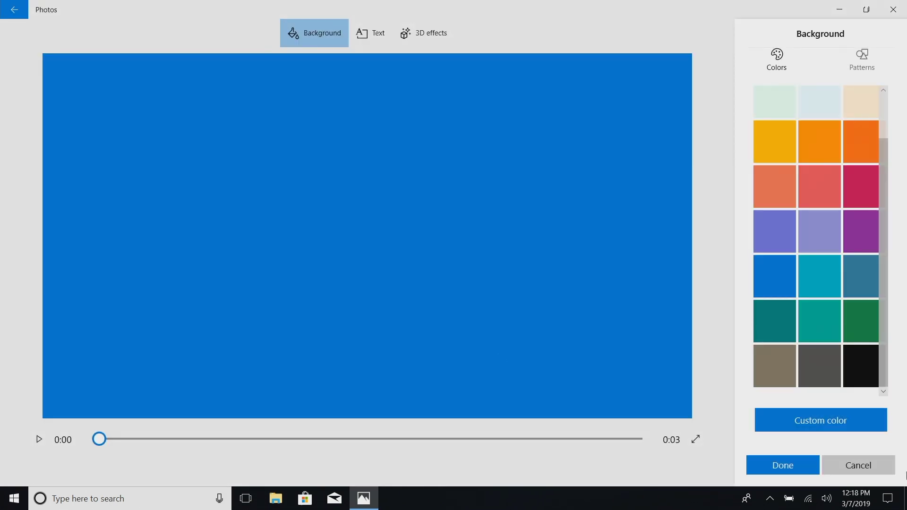
left_click(782, 474)
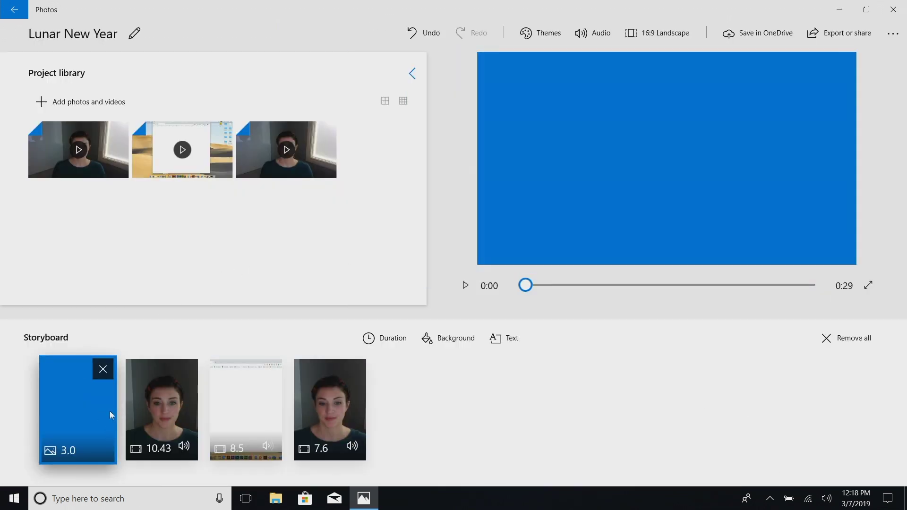
Add the text "Lunar New Year" to the title card and try the other animated text styles, ending on Classic.
left_click(510, 352)
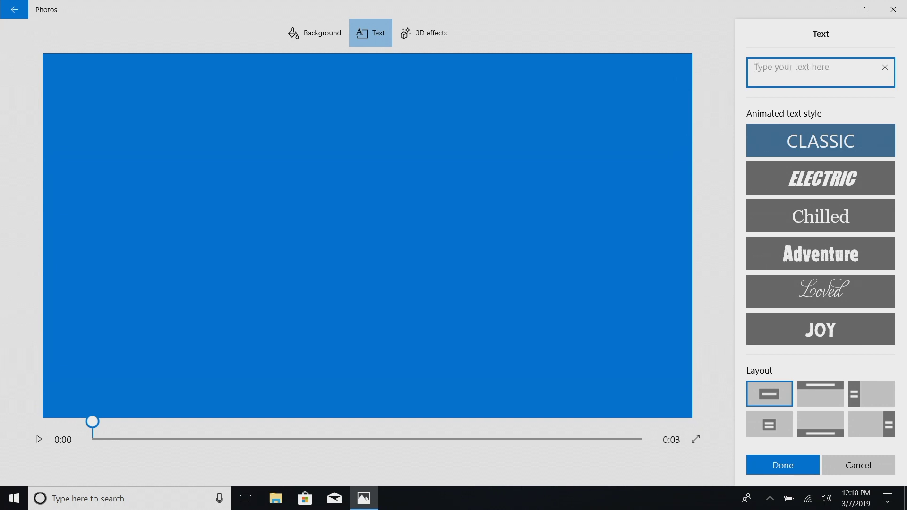
type("Lunar New Year")
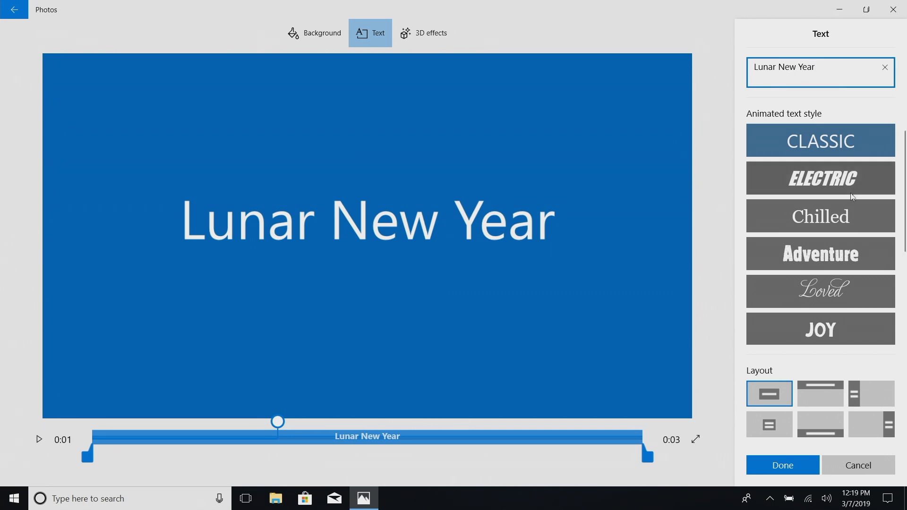
left_click(811, 189)
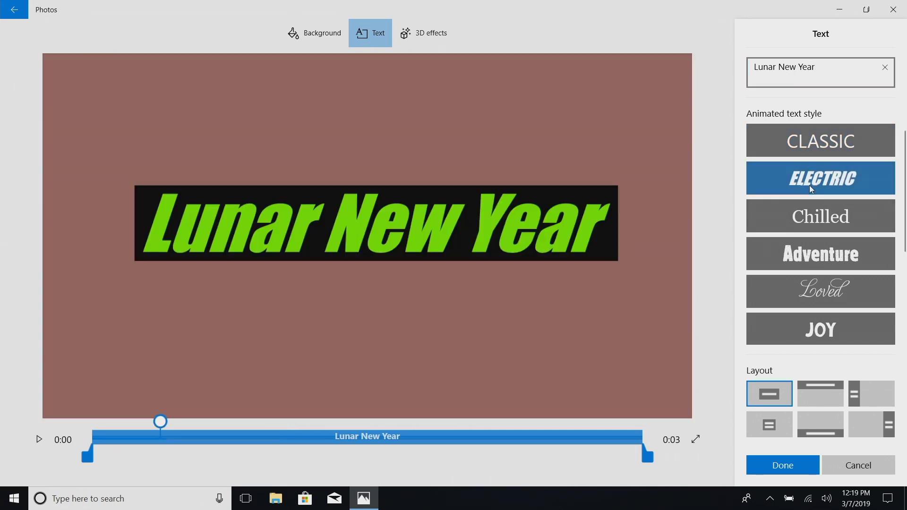
left_click(799, 229)
left_click(799, 255)
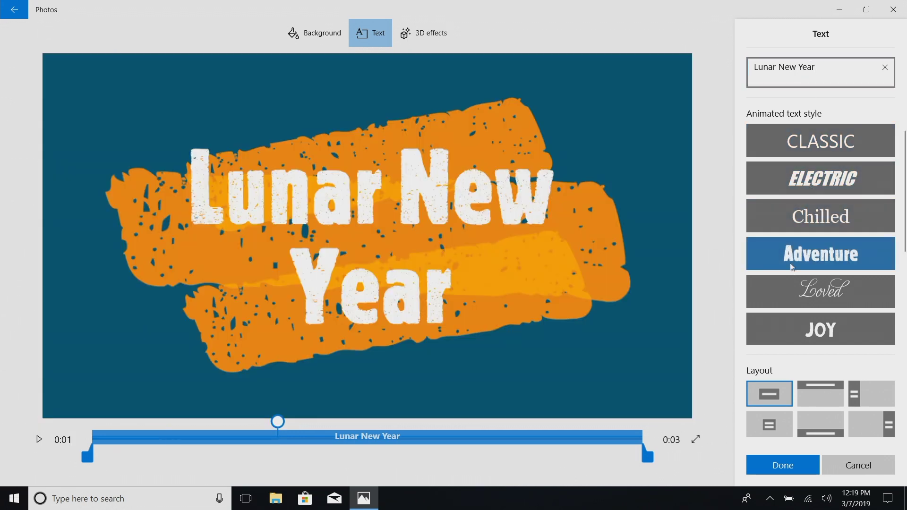
left_click(796, 296)
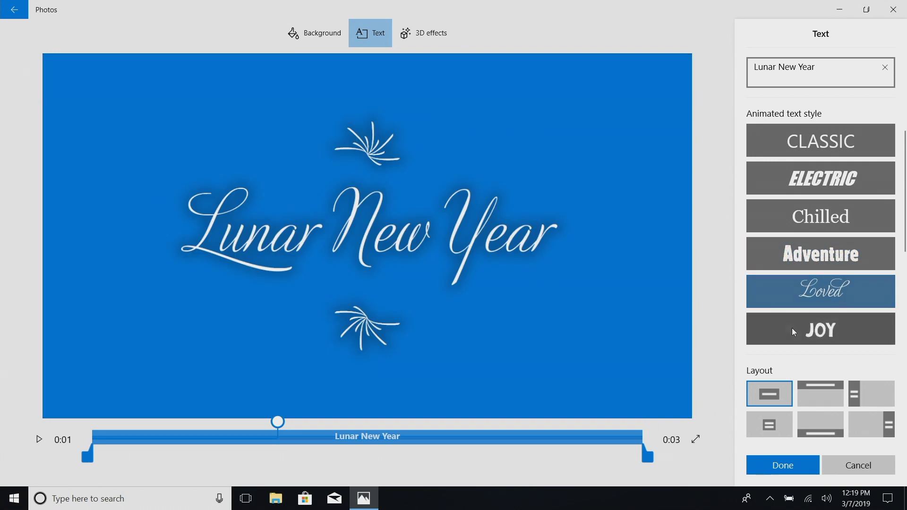
left_click(793, 332)
scroll(821, 330, "down", 3)
left_click(829, 310)
scroll(824, 260, "up", 5)
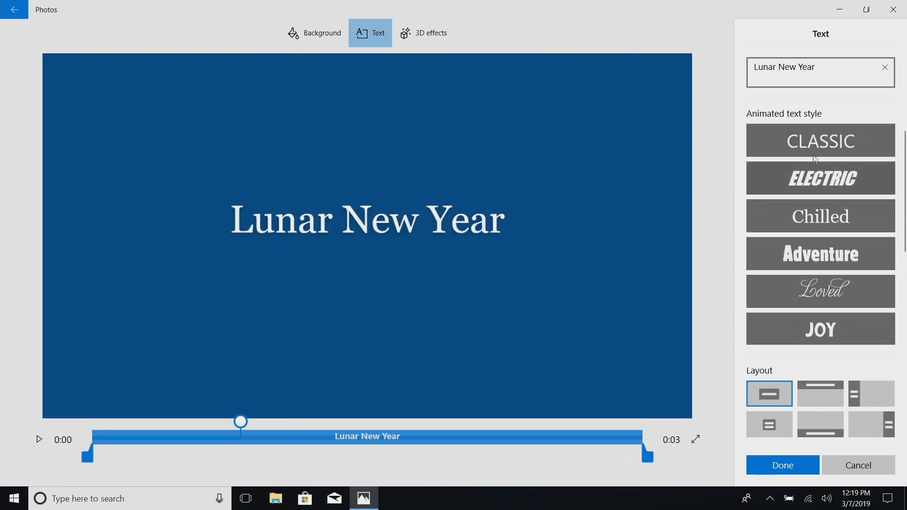
left_click(814, 155)
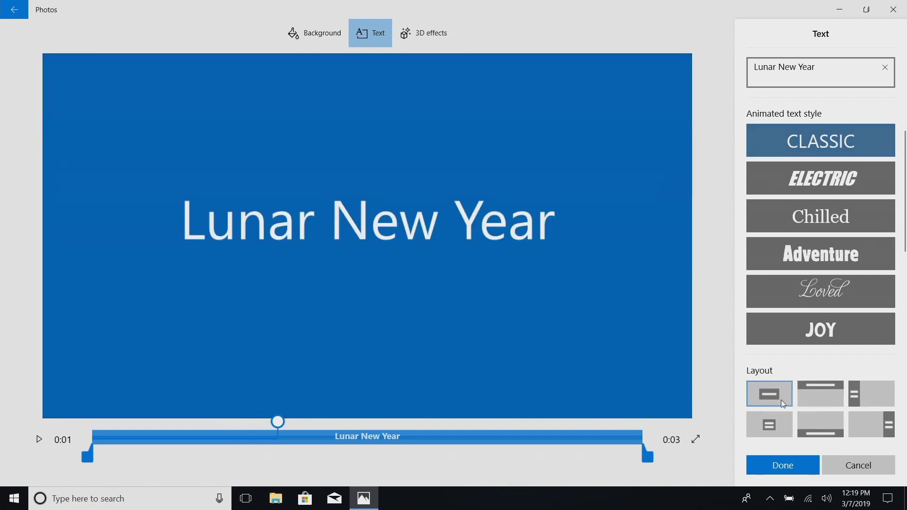
Try the other text layouts on the title card, return to the original centred layout, and save the text.
left_click(809, 401)
left_click(885, 406)
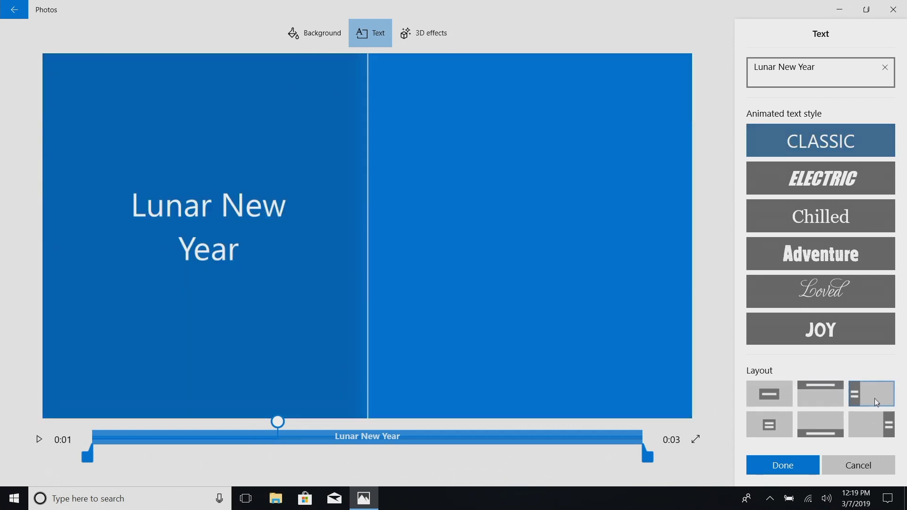
left_click(862, 424)
left_click(817, 433)
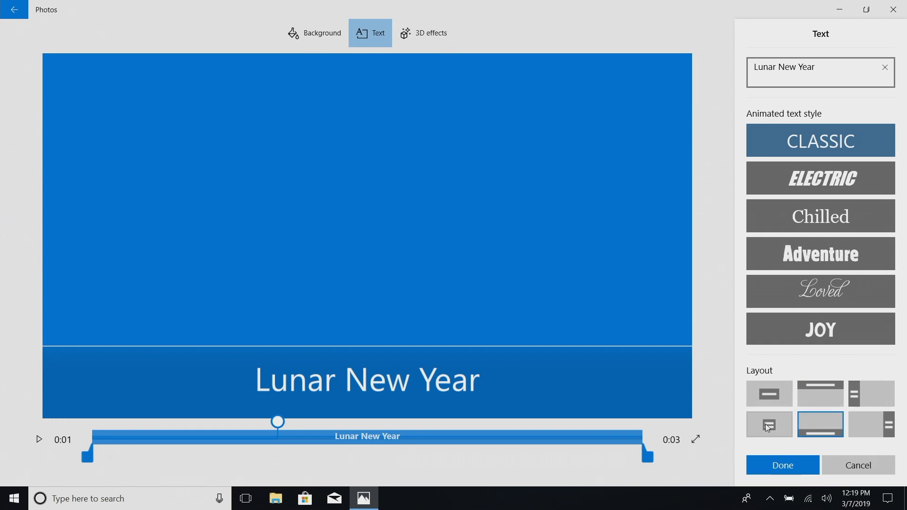
left_click(769, 425)
left_click(765, 392)
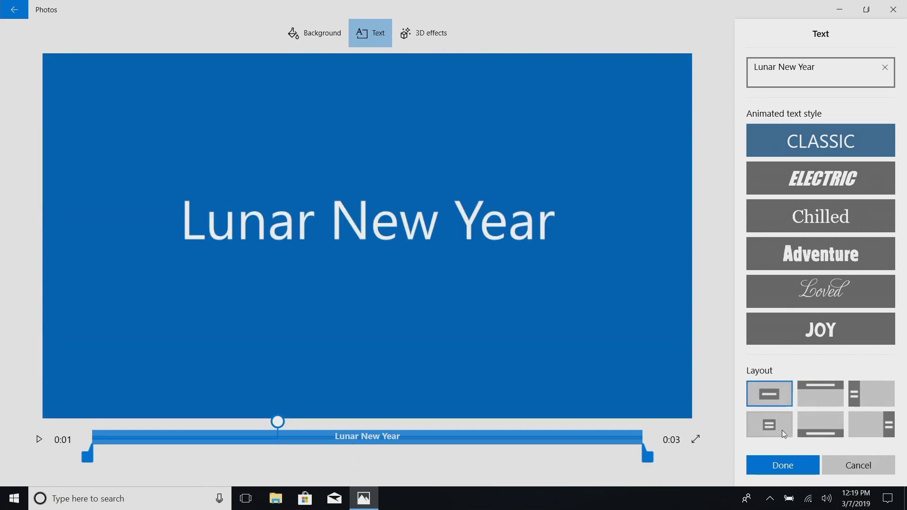
left_click(781, 467)
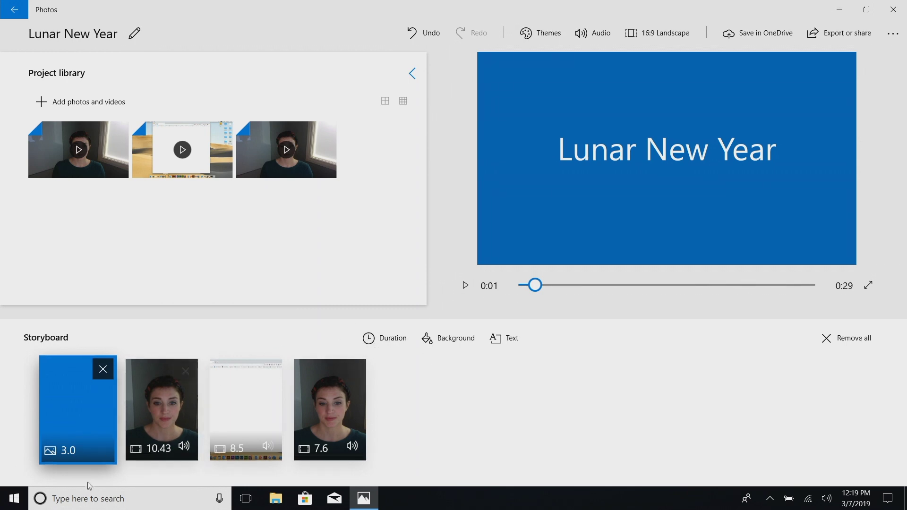
Set the title card's duration to 4 seconds.
left_click(370, 344)
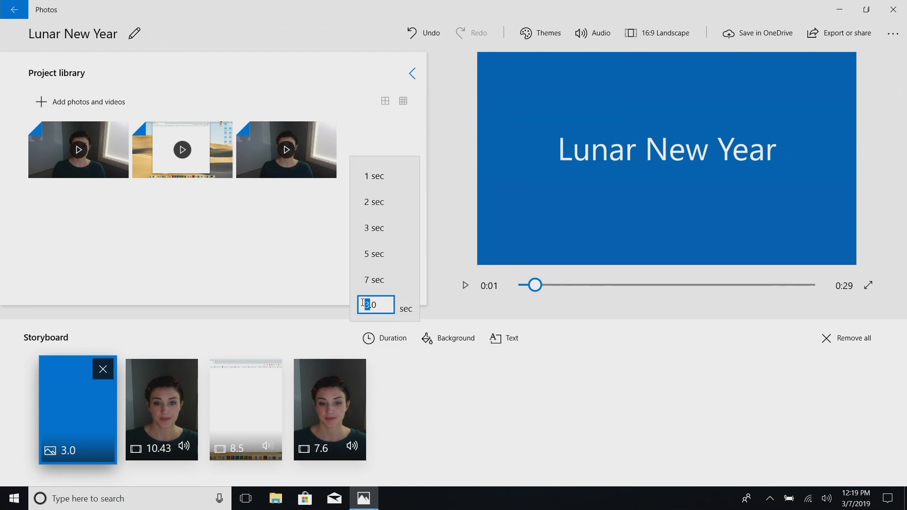
type("4")
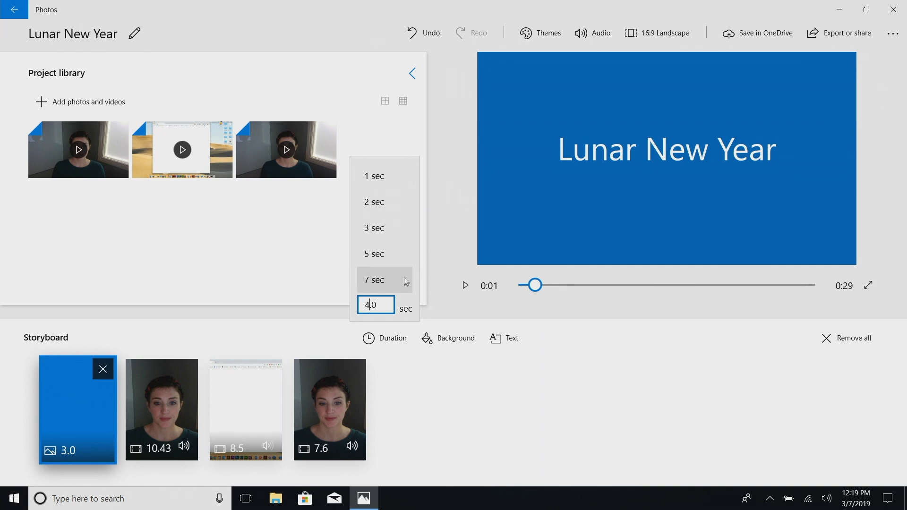
key("Return")
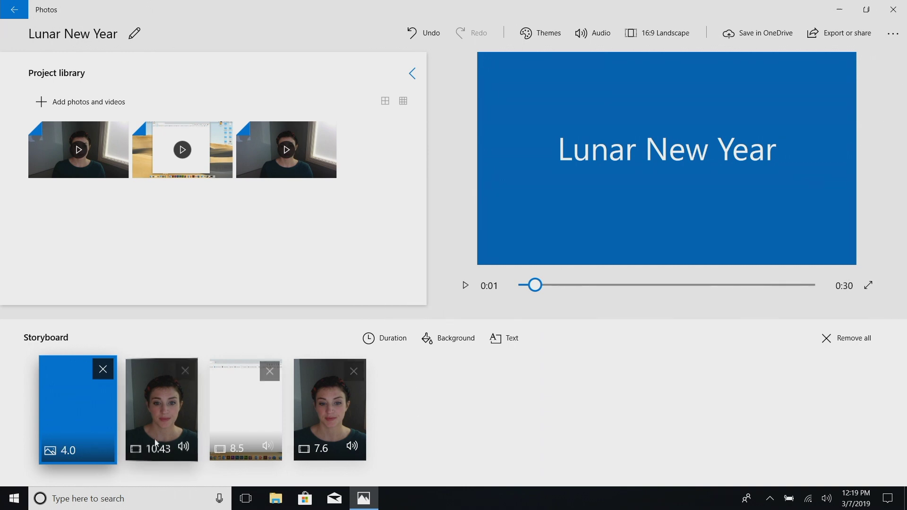
Return the preview to the start and play the whole project through to check the finished video.
left_click(526, 285)
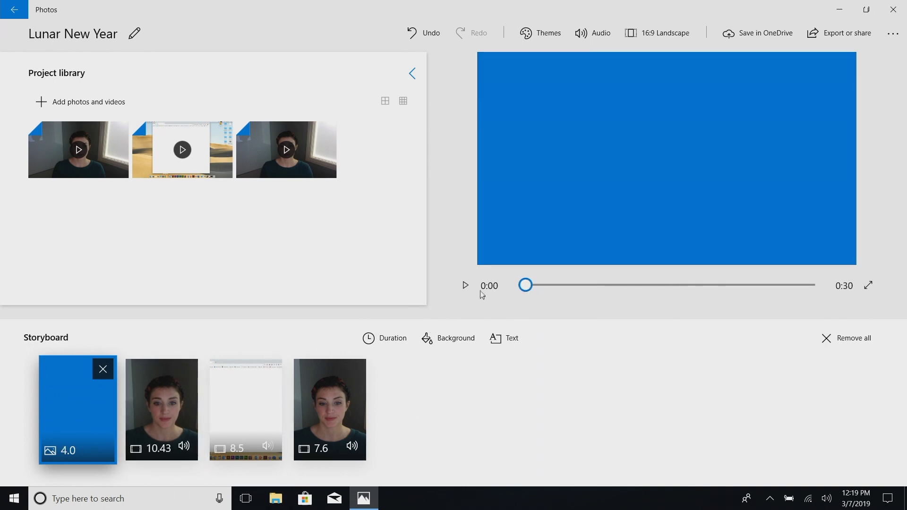
left_click(462, 286)
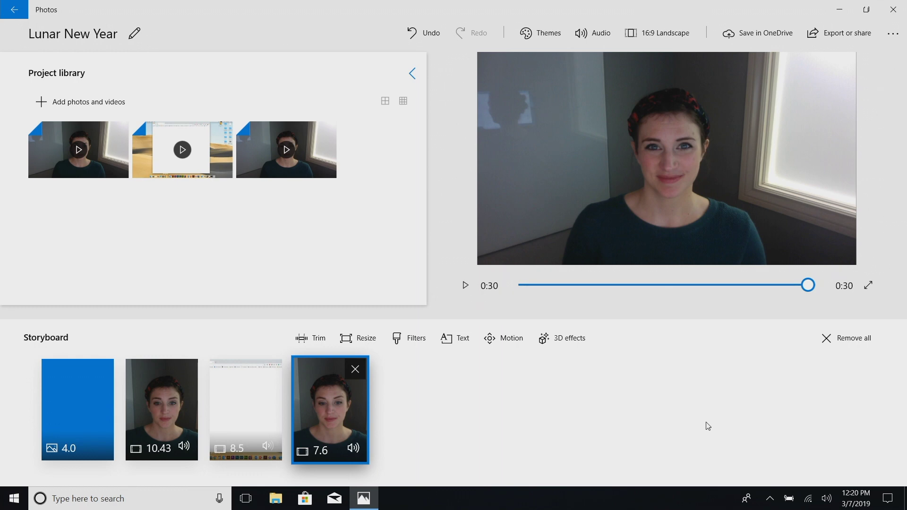
Export the video at size L for big screens, show it in File Explorer, and move "Lunar New Year_Large (1)" to the Desktop.
left_click(818, 32)
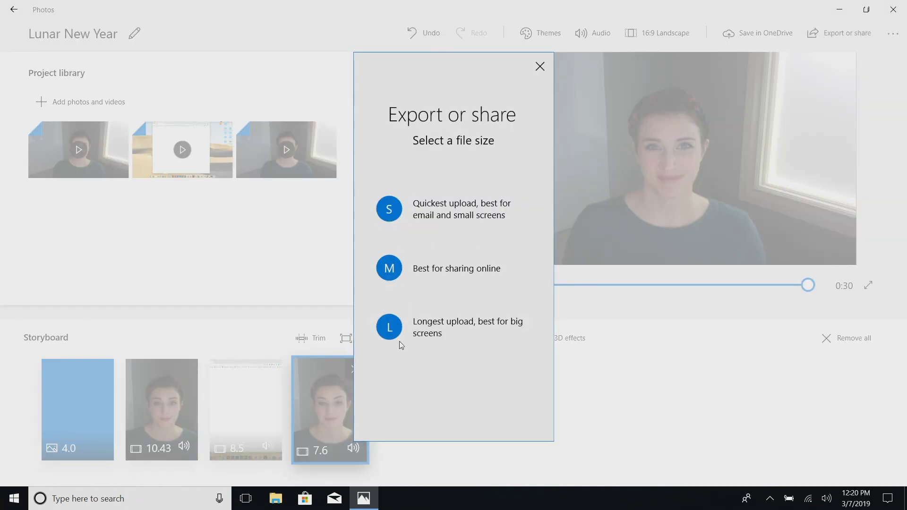
left_click(387, 334)
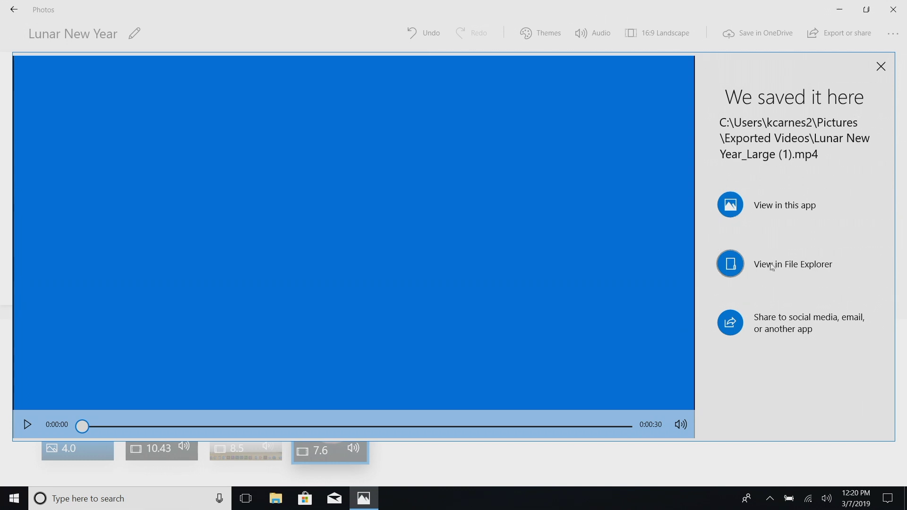
left_click(732, 270)
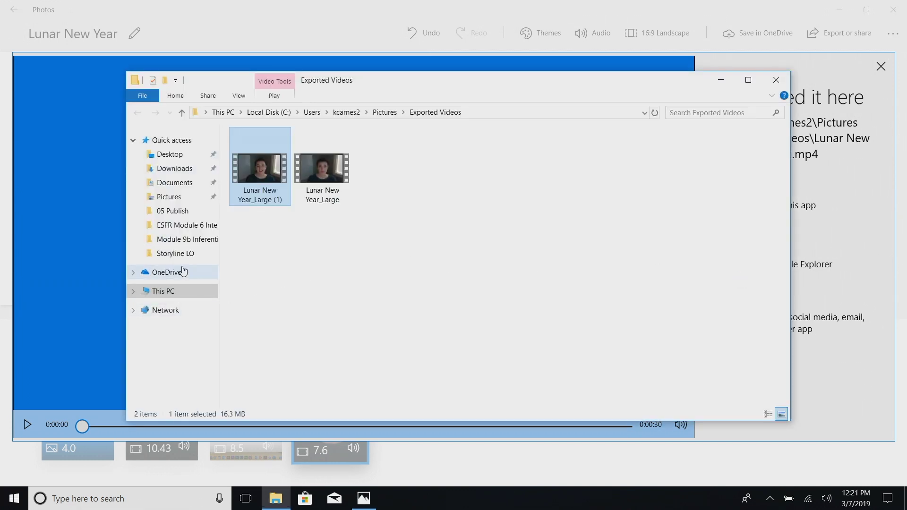
left_click_drag(256, 169, 164, 157)
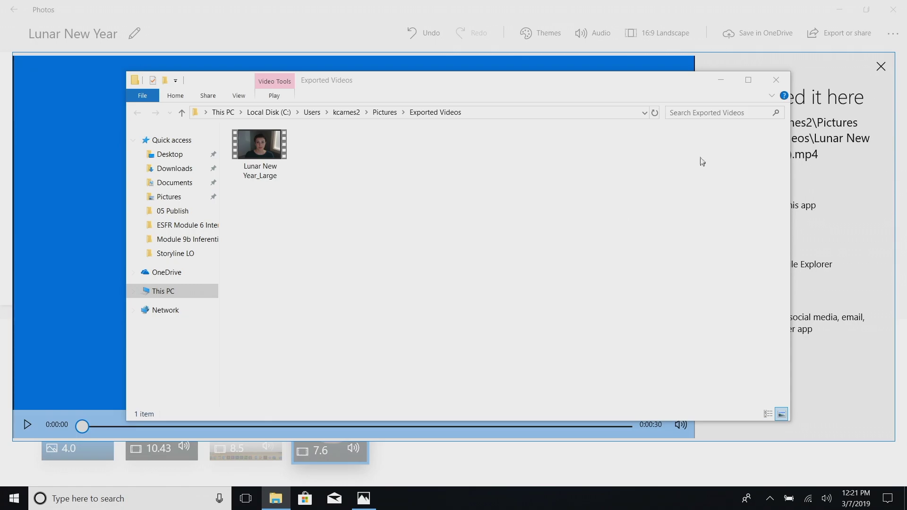